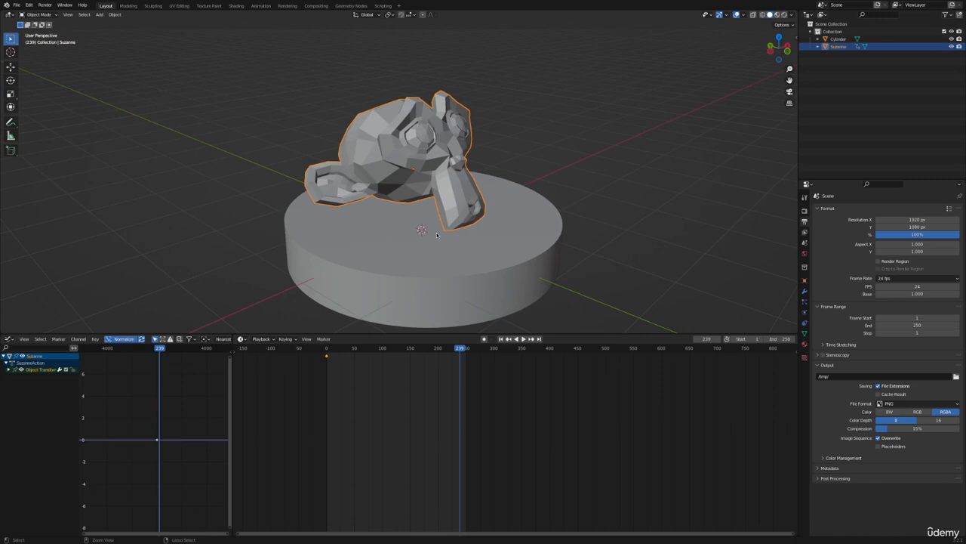
# Parent the monkey head to the cylinder using the Object option, with the cylinder as the active object.
pyautogui.press('Down')
pyautogui.click(534, 147)
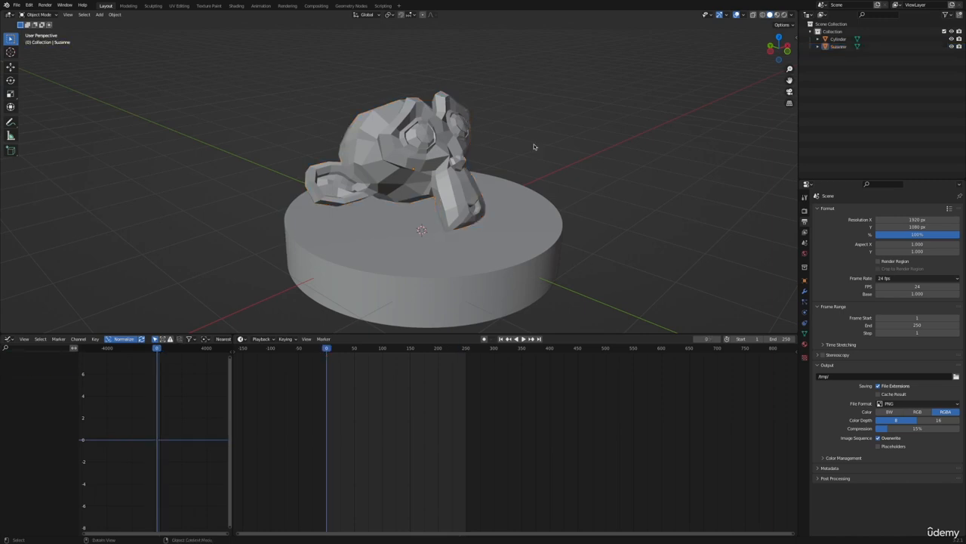
pyautogui.click(410, 138)
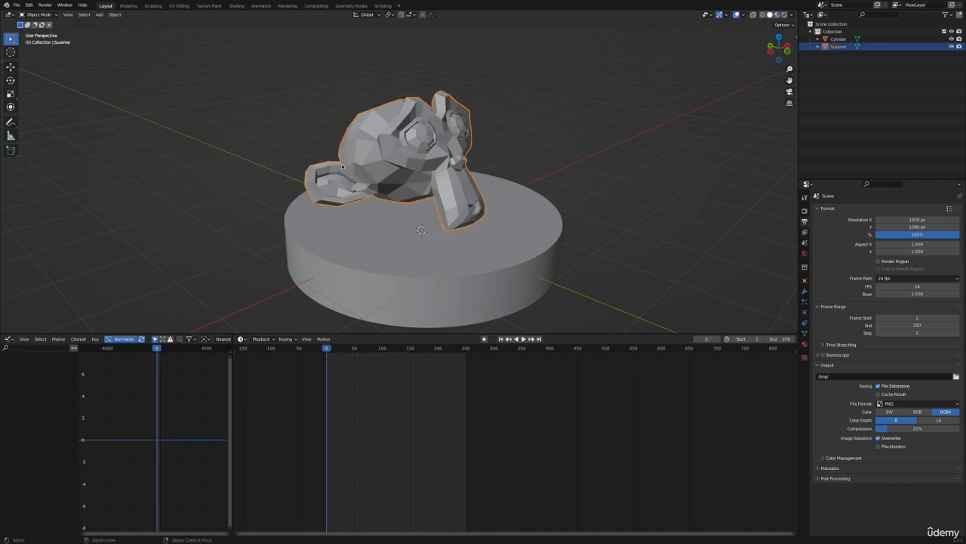
pyautogui.click(392, 240)
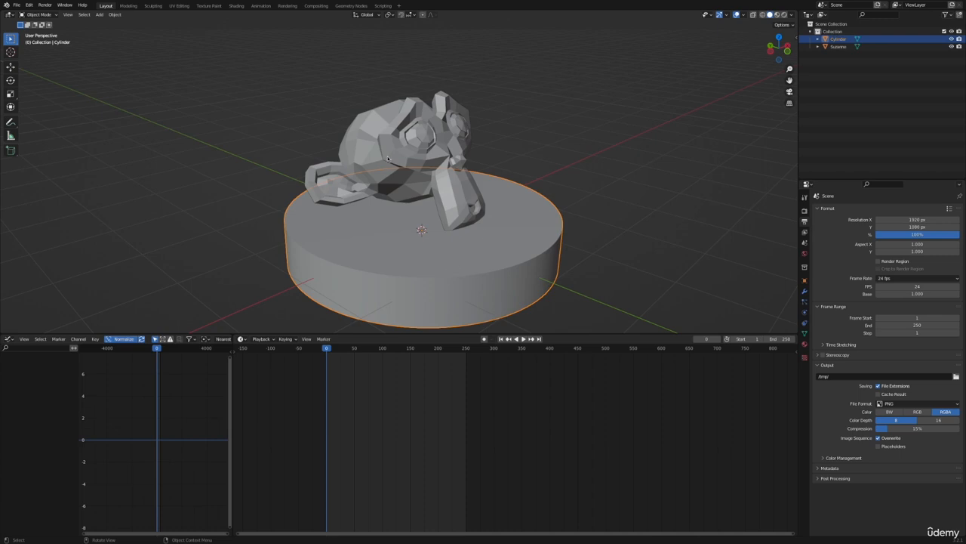
pyautogui.click(632, 173)
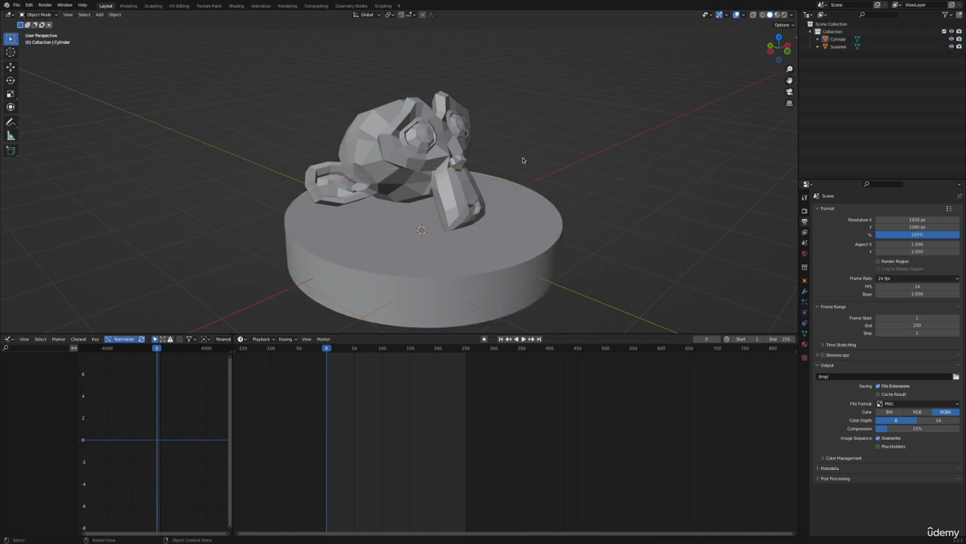
pyautogui.click(380, 126)
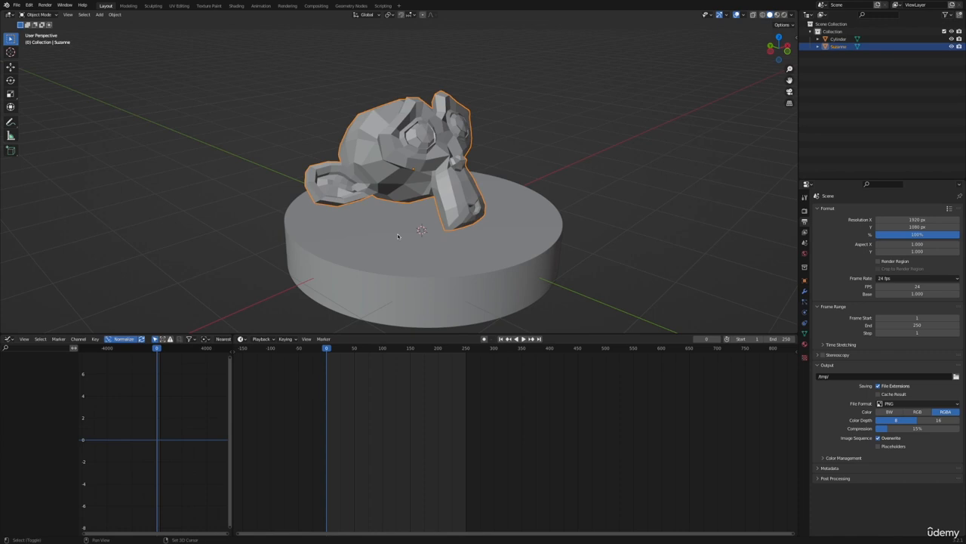
pyautogui.keyDown('shift'); pyautogui.click(397, 237); pyautogui.keyUp('shift')
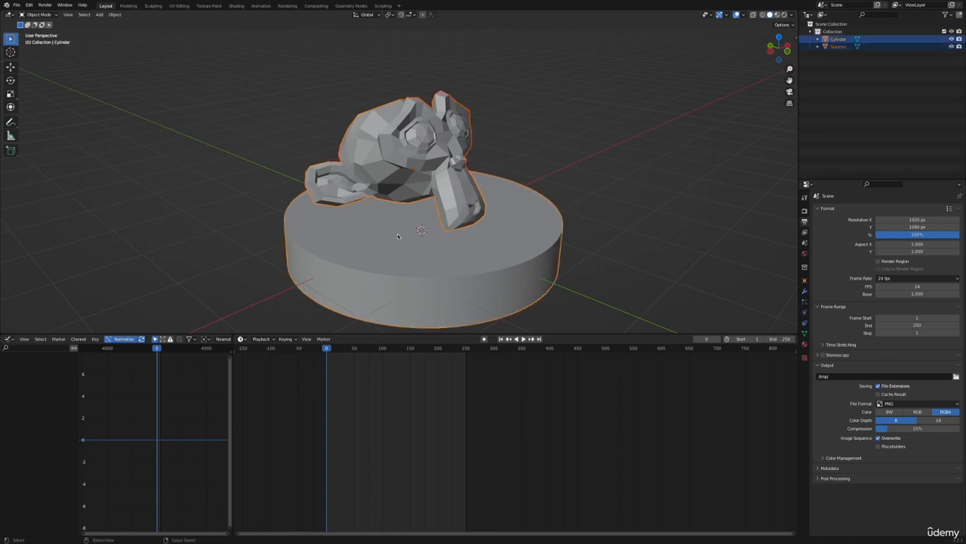
pyautogui.hotkey('ctrl', 'p')
pyautogui.click(397, 236)
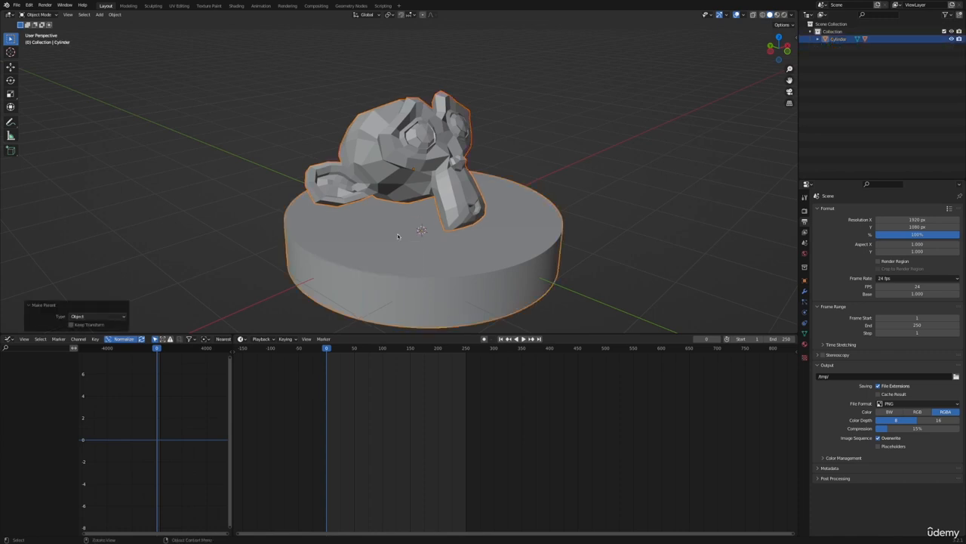
# Try rotating the cylinder freely and about the global Z axis to test the parenting of the head.
pyautogui.click(441, 278)
pyautogui.press('r')
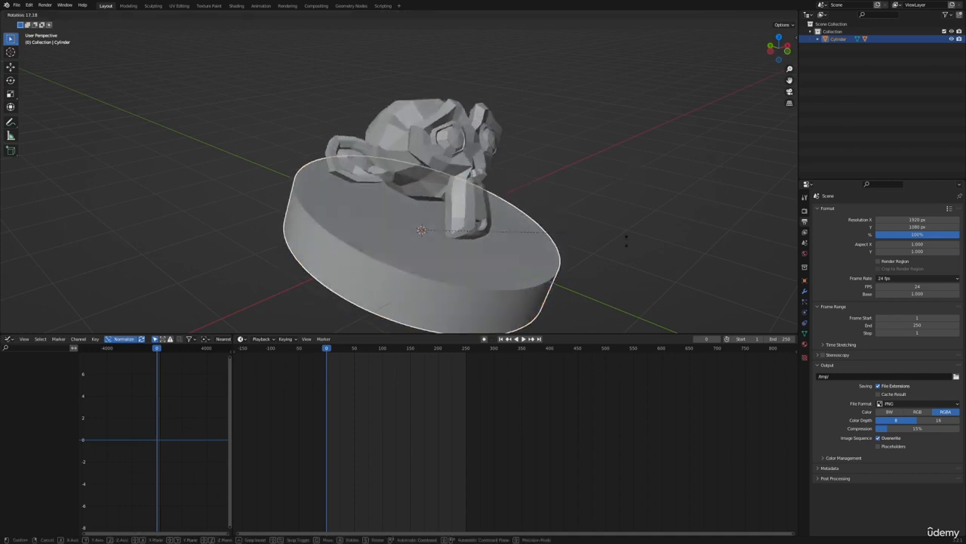
pyautogui.rightClick(567, 234)
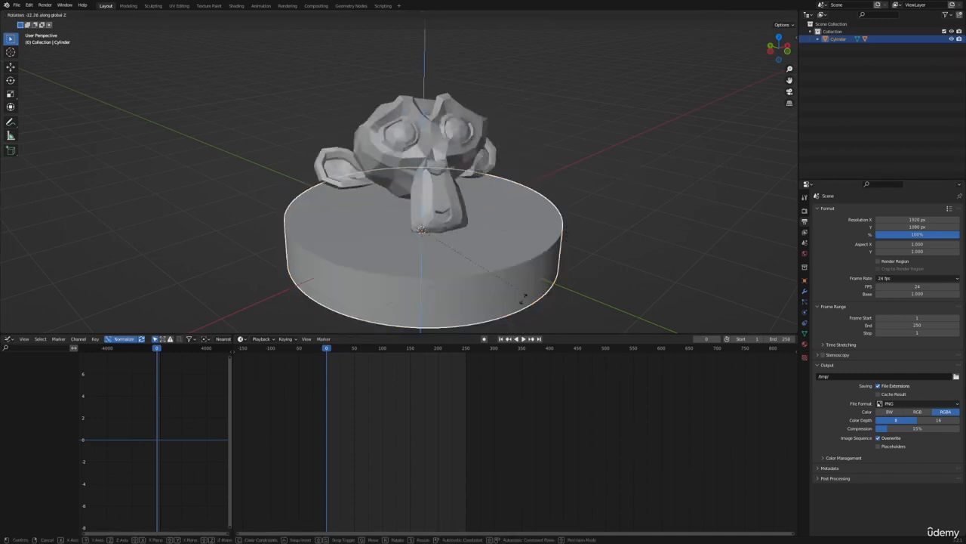
pyautogui.press('s')
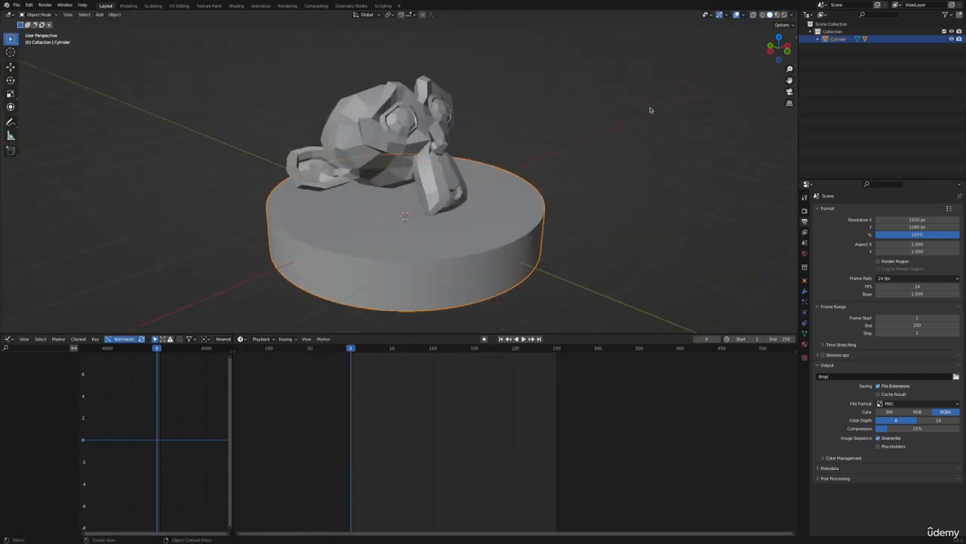
pyautogui.press('r')
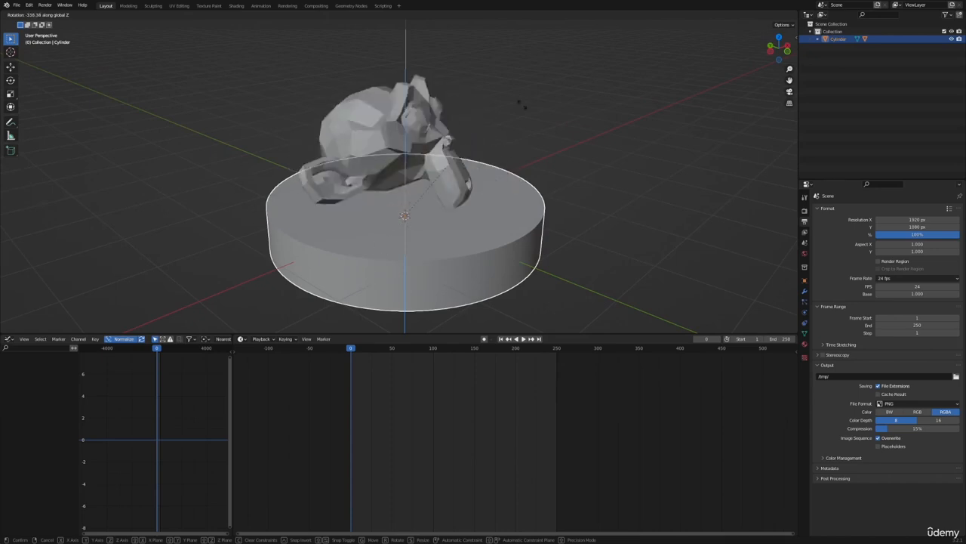
pyautogui.click(429, 207)
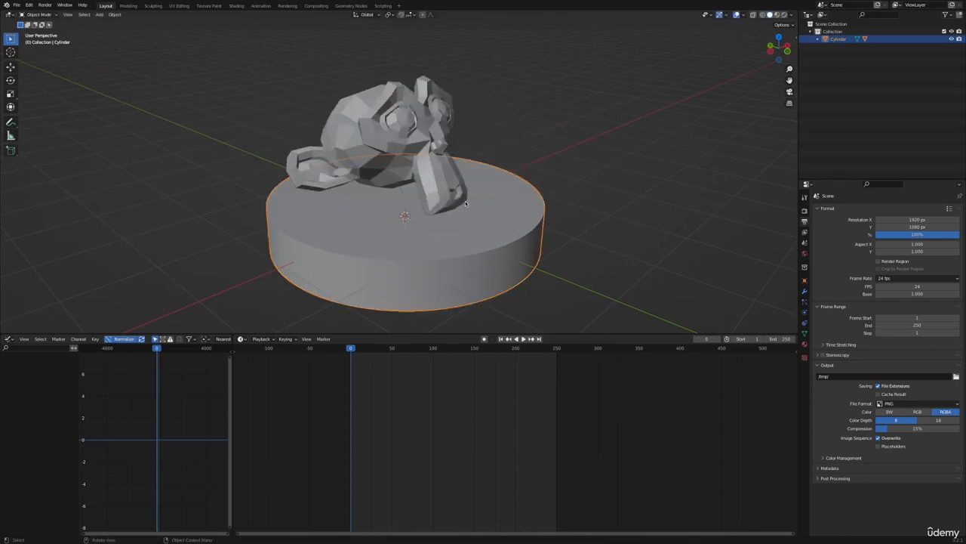
# Keyframe the cylinder at frame 0, then rotate it about the Z axis and keyframe it around frame 250.
pyautogui.press('i')
pyautogui.click(414, 187)
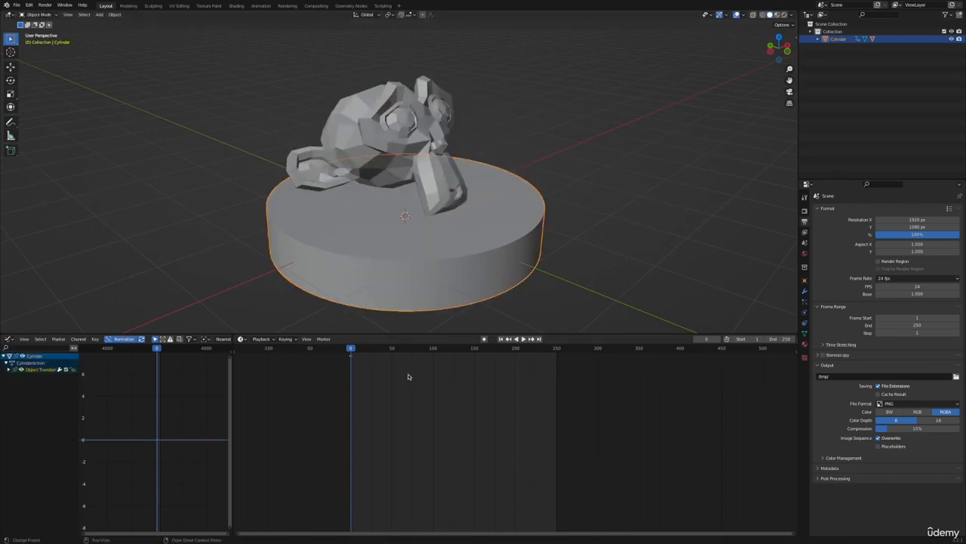
pyautogui.click(555, 350)
pyautogui.press('r')
pyautogui.press('z')
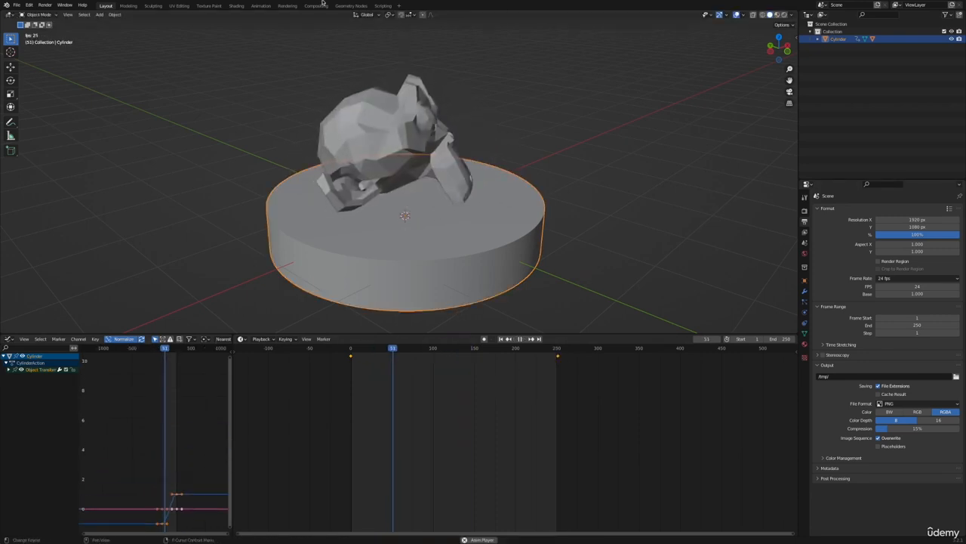
# Set the cylinder's animation curve to linear interpolation in the Graph Editor while the animation plays.
pyautogui.keyDown('shift'); pyautogui.moveTo(162, 508); pyautogui.dragTo(157, 517, button='middle'); pyautogui.keyUp('shift')
pyautogui.scroll(6, 160, 440)
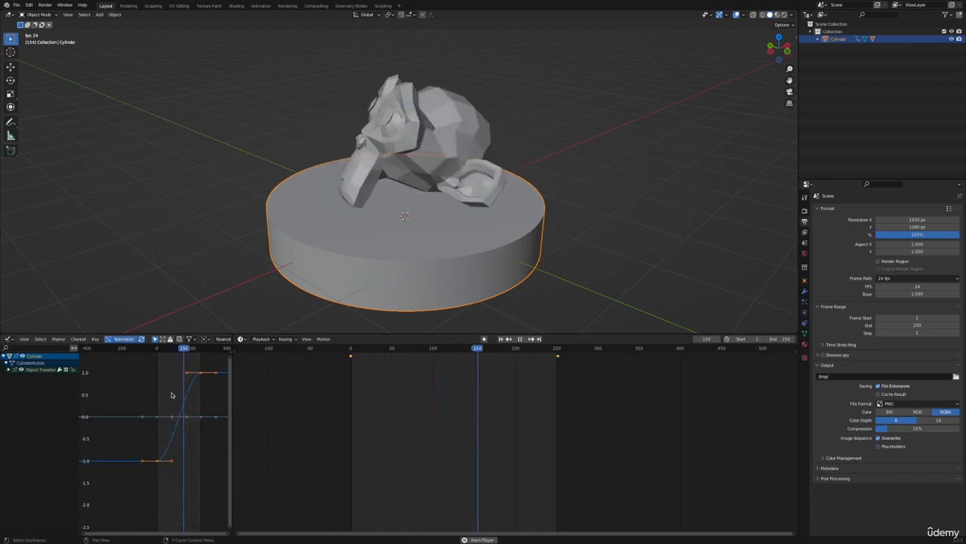
pyautogui.press('t')
pyautogui.click(173, 420)
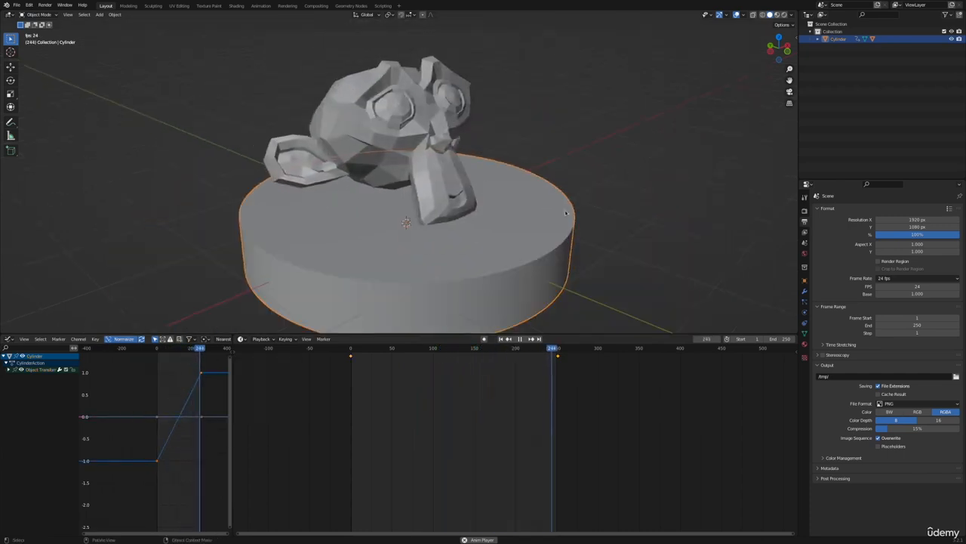
# Try moving the parented monkey head and rotating it about the Y axis during playback.
pyautogui.click(391, 124)
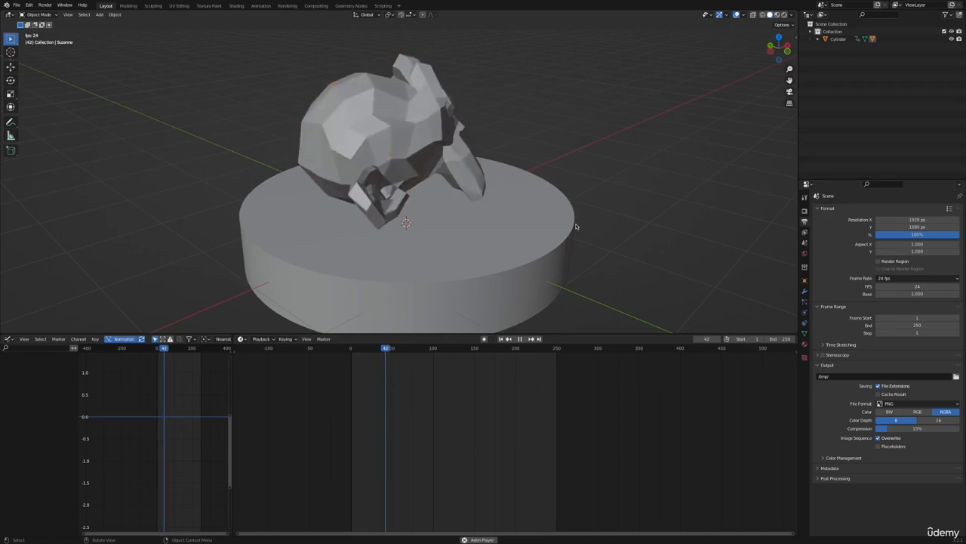
pyautogui.press('g')
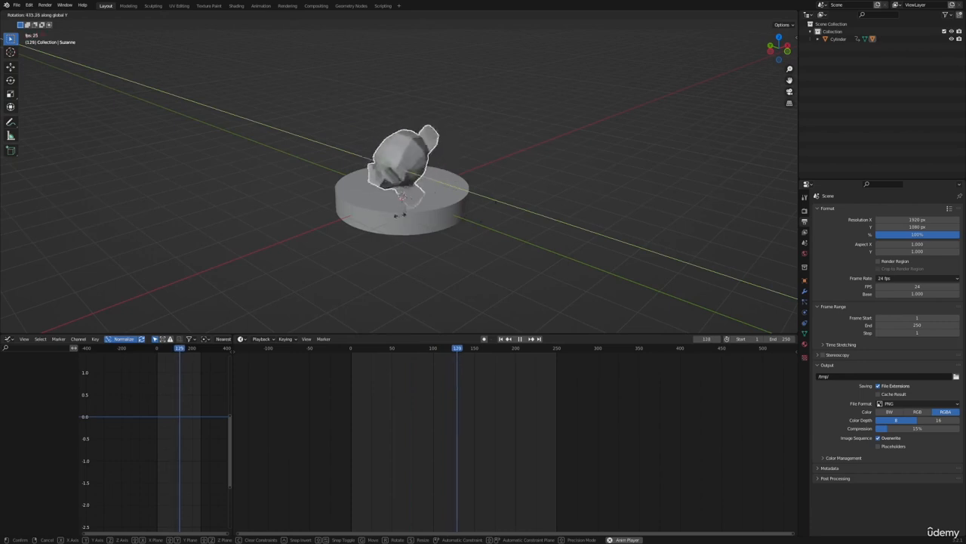
pyautogui.click(587, 207)
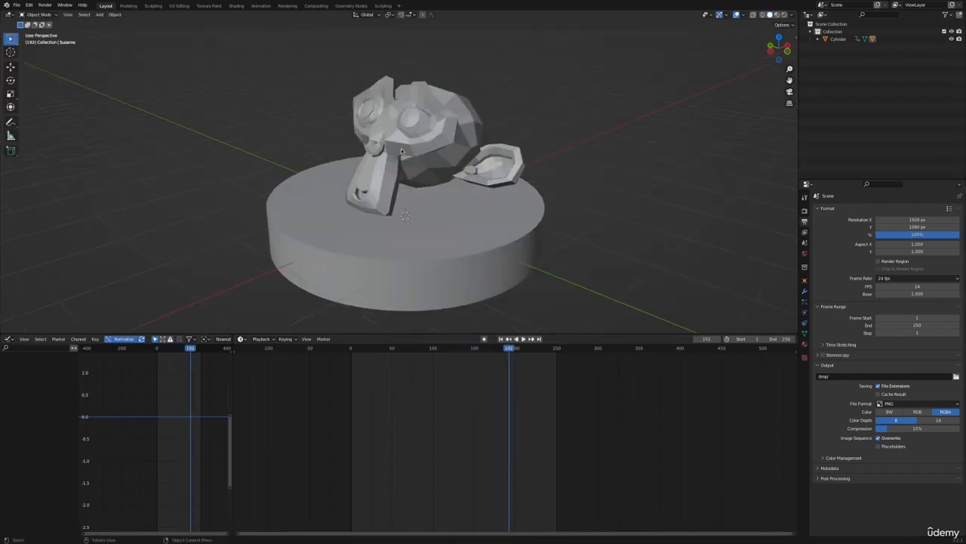
# Delete all keyframes of the cylinder from the timeline and deselect it.
pyautogui.click(400, 148)
pyautogui.click(425, 229)
pyautogui.moveTo(696, 395); pyautogui.dragTo(309, 353)
pyautogui.press('x')
pyautogui.click(306, 353)
pyautogui.scroll(-3, 591, 181)
pyautogui.click(522, 207)
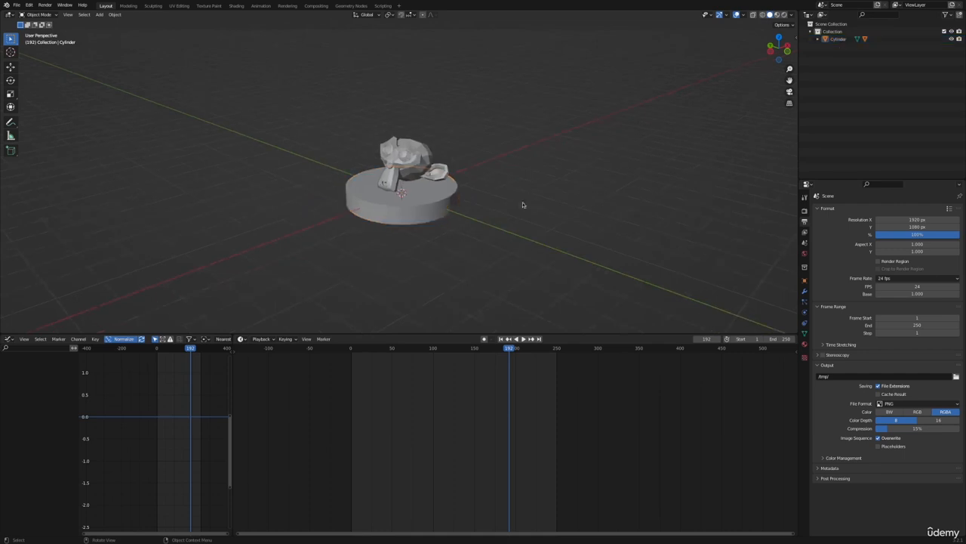
# Add a camera to the scene and return to a close view of the monkey head and cylinder.
pyautogui.scroll(3, 551, 213)
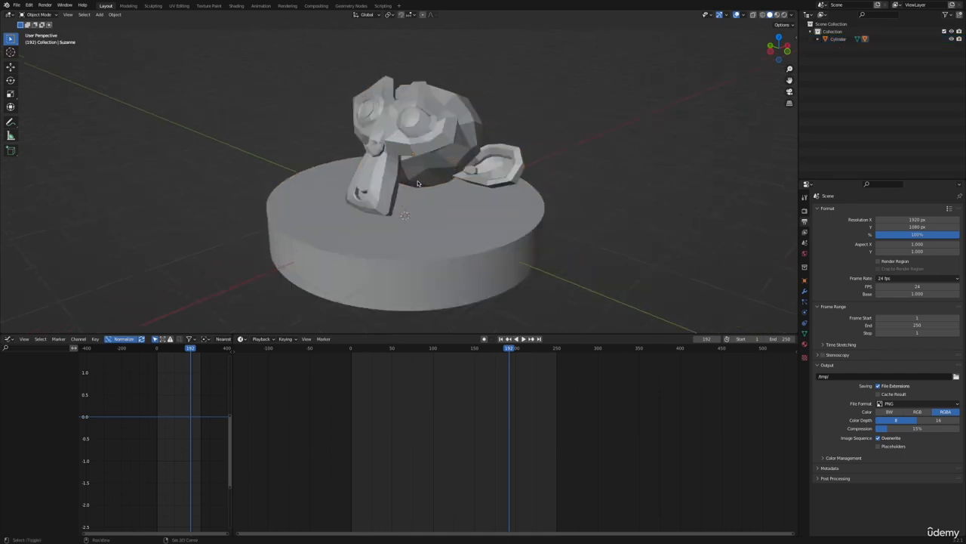
pyautogui.scroll(-5, 528, 204)
pyautogui.hotkey('shift', 'a')
pyautogui.moveTo(469, 181)
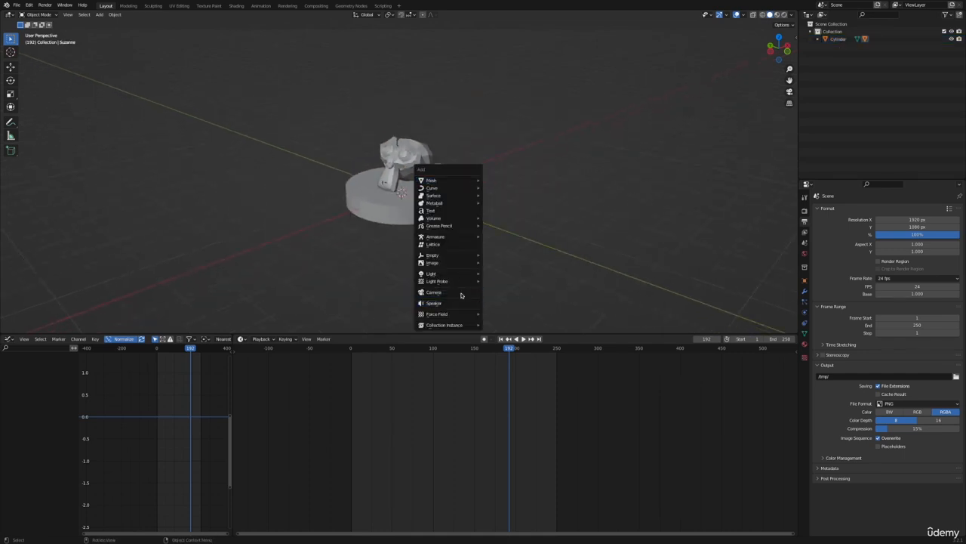
pyautogui.click(461, 292)
pyautogui.scroll(3, 460, 290)
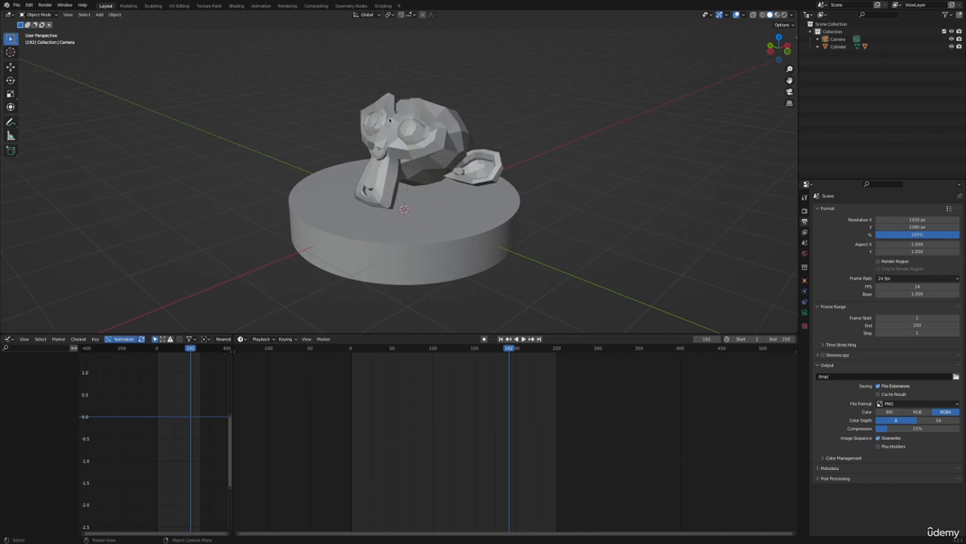
# Align the active camera to the current view and shift it about 0.09 m in X and 0.14 m in Y along the view.
pyautogui.click(68, 15)
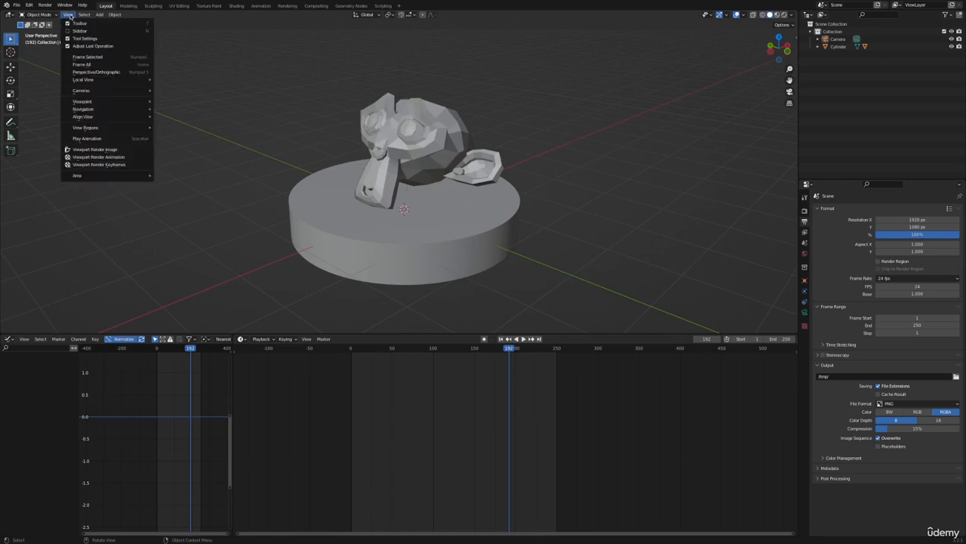
pyautogui.moveTo(89, 104)
pyautogui.click(189, 132)
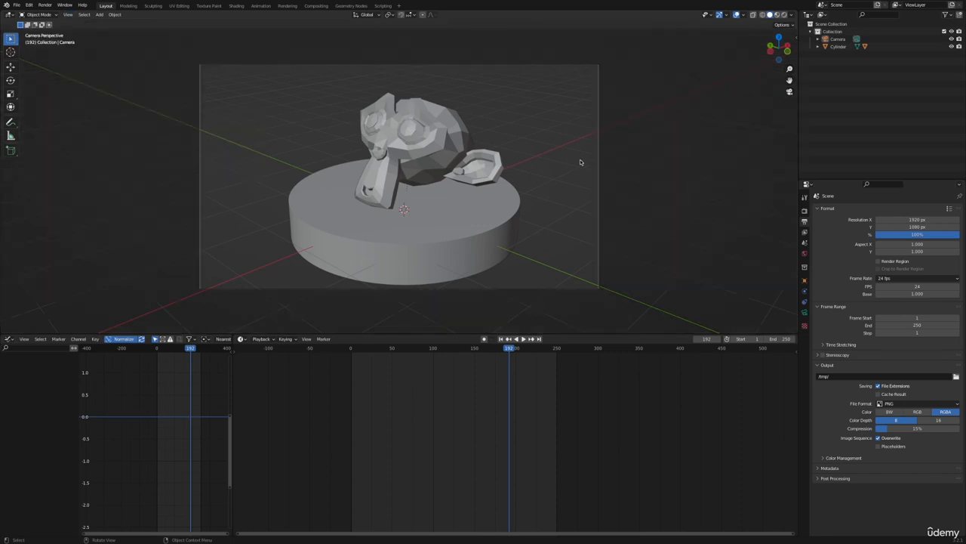
pyautogui.press('g')
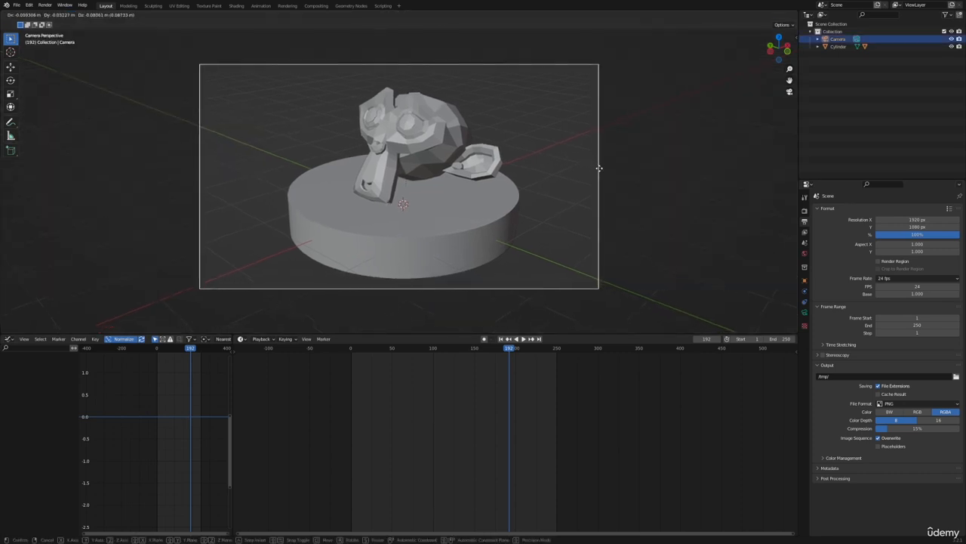
pyautogui.click(605, 173)
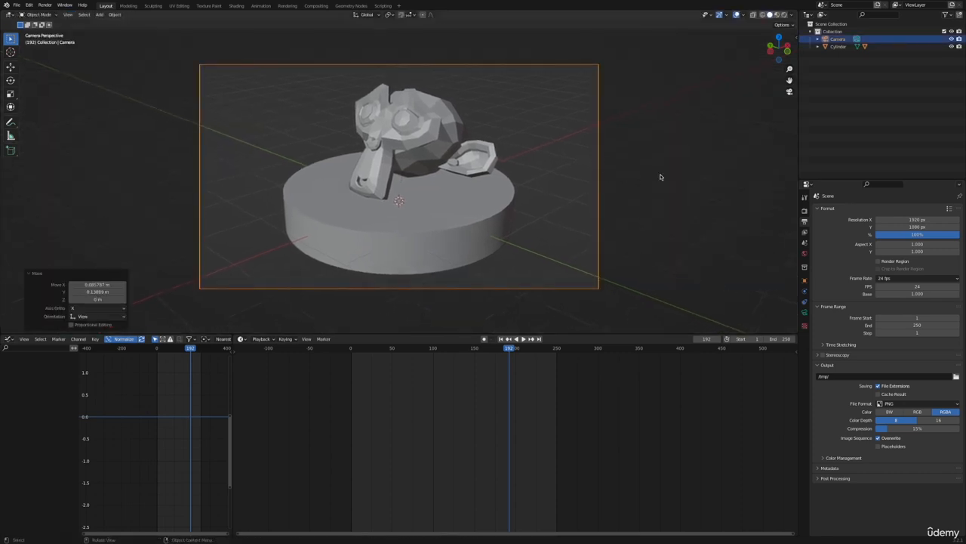
# Leave the camera view and add a cube-type empty at the world origin.
pyautogui.moveTo(604, 173); pyautogui.dragTo(571, 173, button='middle')
pyautogui.hotkey('shift', 'a')
pyautogui.moveTo(410, 113)
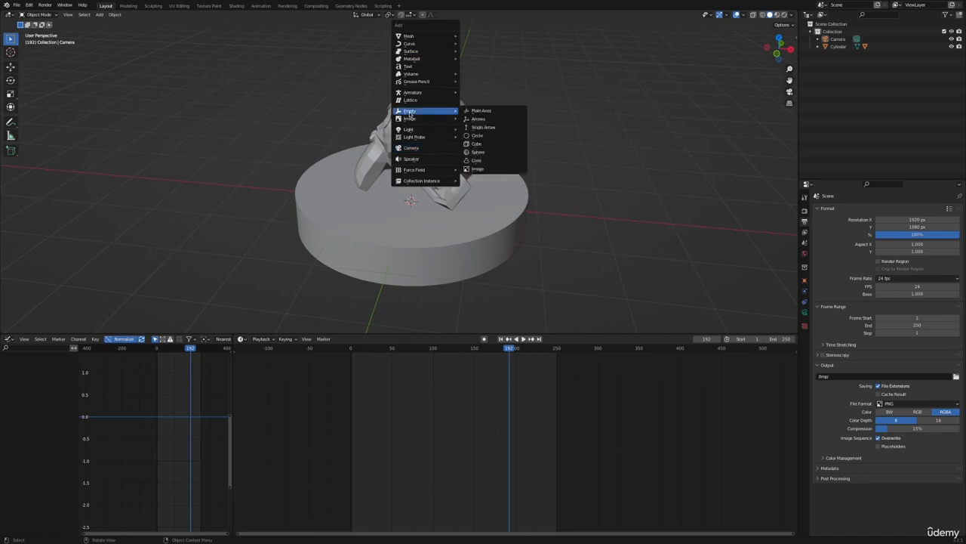
pyautogui.click(491, 143)
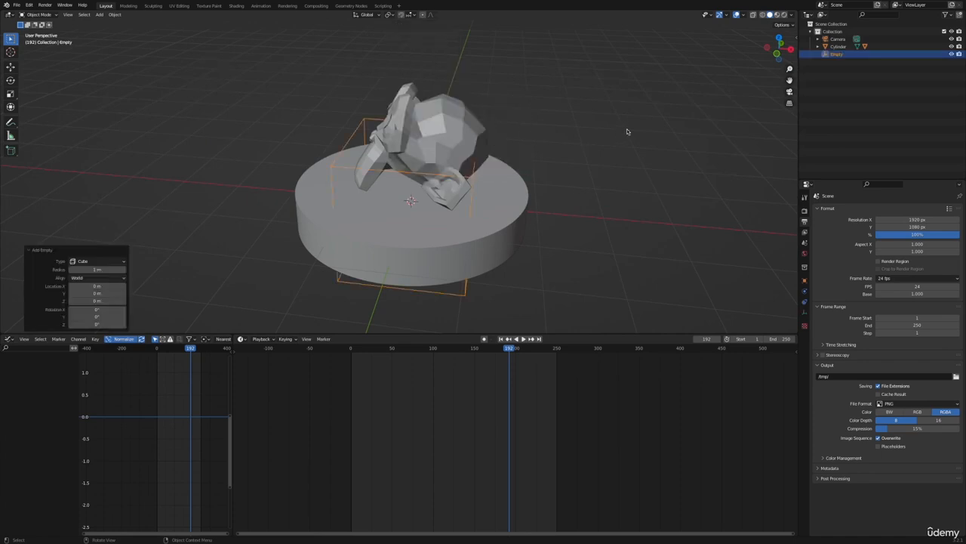
# Parent the camera to the cube empty using the Object option.
pyautogui.scroll(-4, 626, 128)
pyautogui.moveTo(468, 132); pyautogui.dragTo(423, 139, button='middle')
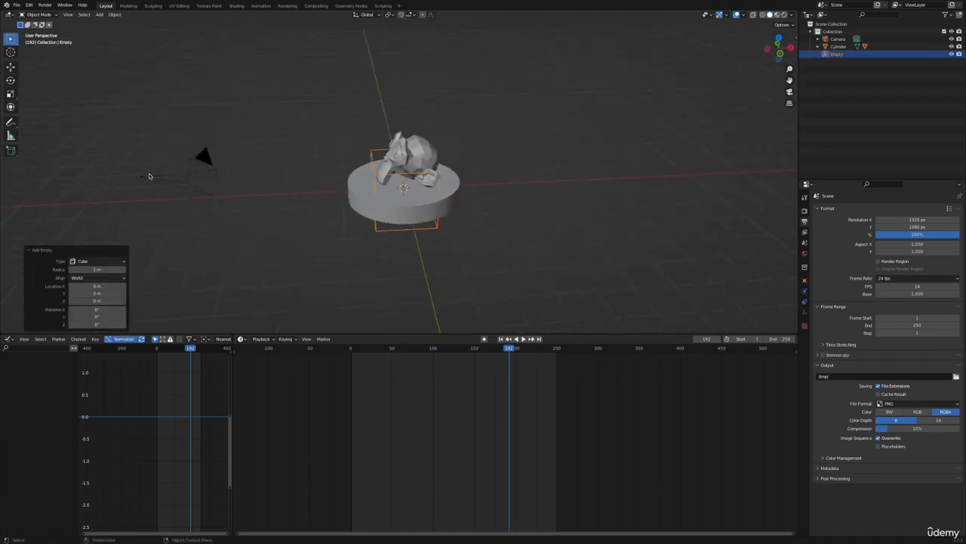
pyautogui.click(150, 176)
pyautogui.keyDown('shift'); pyautogui.click(371, 154); pyautogui.keyUp('shift')
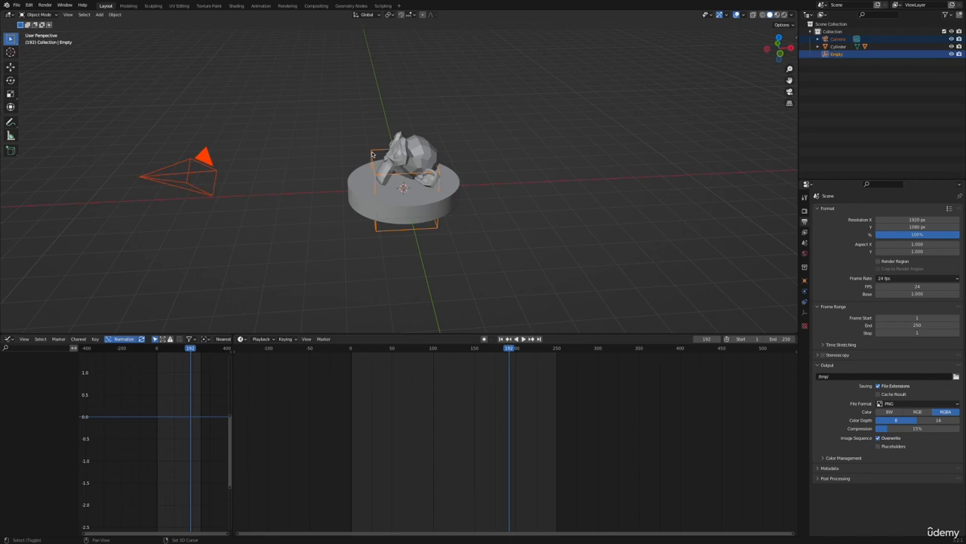
pyautogui.hotkey('ctrl', 'p')
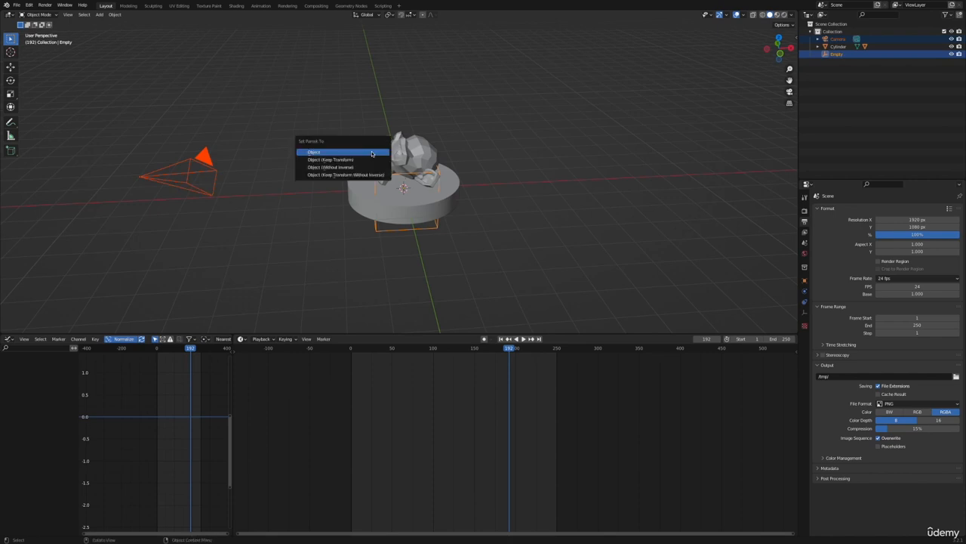
pyautogui.click(372, 153)
# Confirm the camera's Object parenting and insert a rotation keyframe for the empty at frame 0.
pyautogui.click(373, 154)
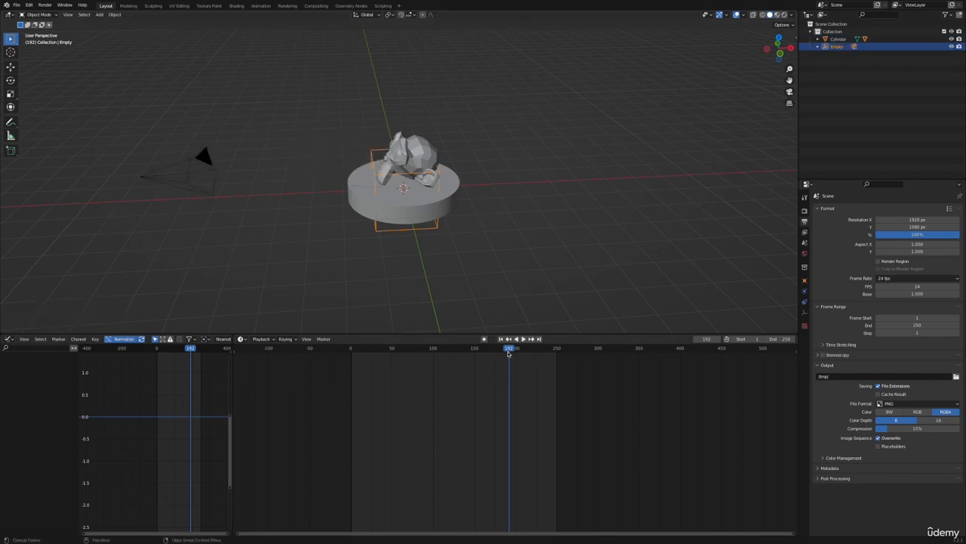
pyautogui.moveTo(509, 354); pyautogui.dragTo(348, 367)
pyautogui.press('i')
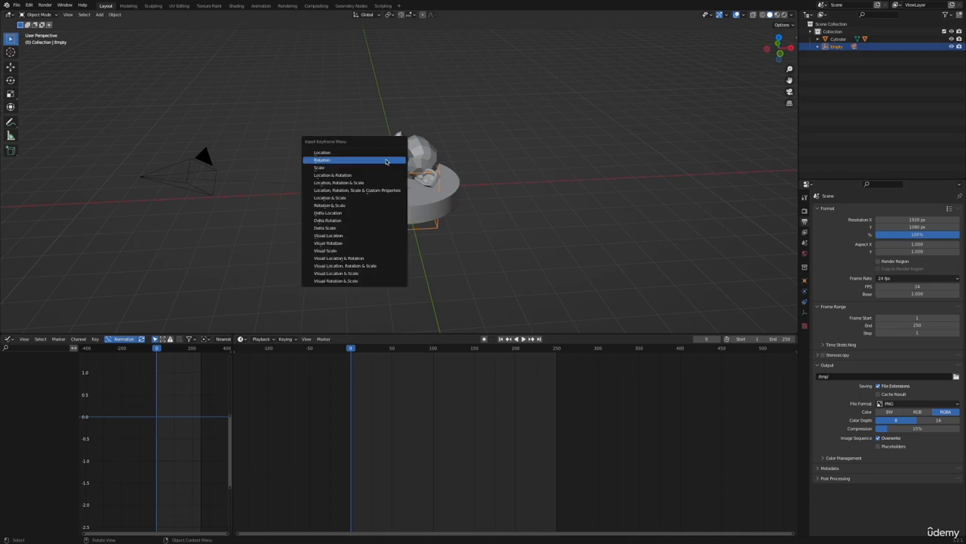
pyautogui.click(392, 158)
# Rotate the empty one full turn about global Z at frame 251 and insert a second rotation keyframe.
pyautogui.click(554, 349)
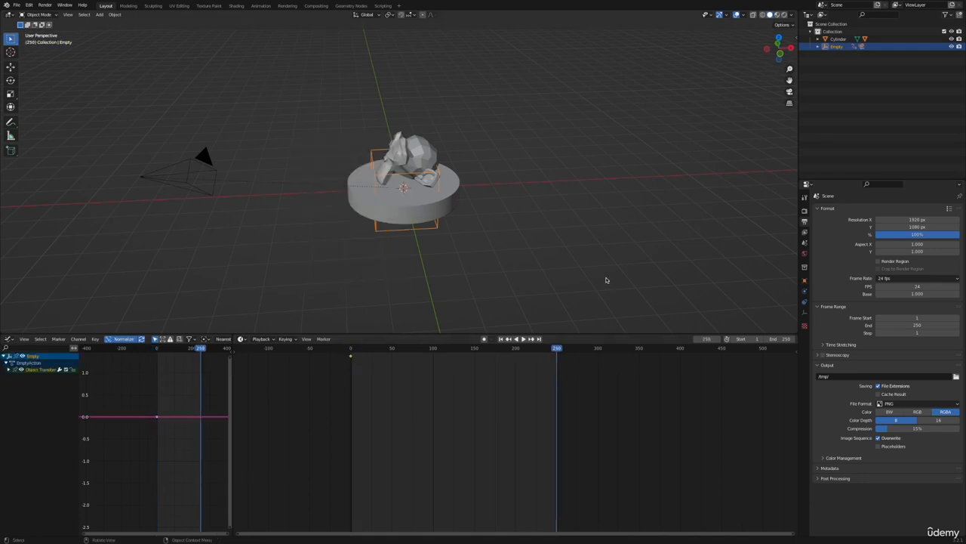
pyautogui.press('r')
pyautogui.press('z')
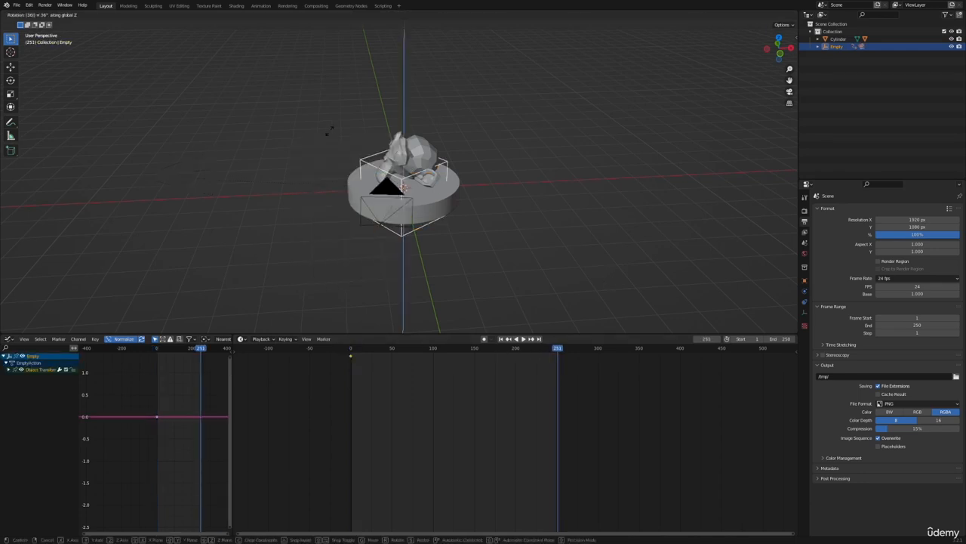
pyautogui.press('Return')
pyautogui.press('i')
pyautogui.click(330, 130)
# Scrub the timeline back and play the turntable animation through the camera view.
pyautogui.moveTo(558, 351); pyautogui.dragTo(458, 358)
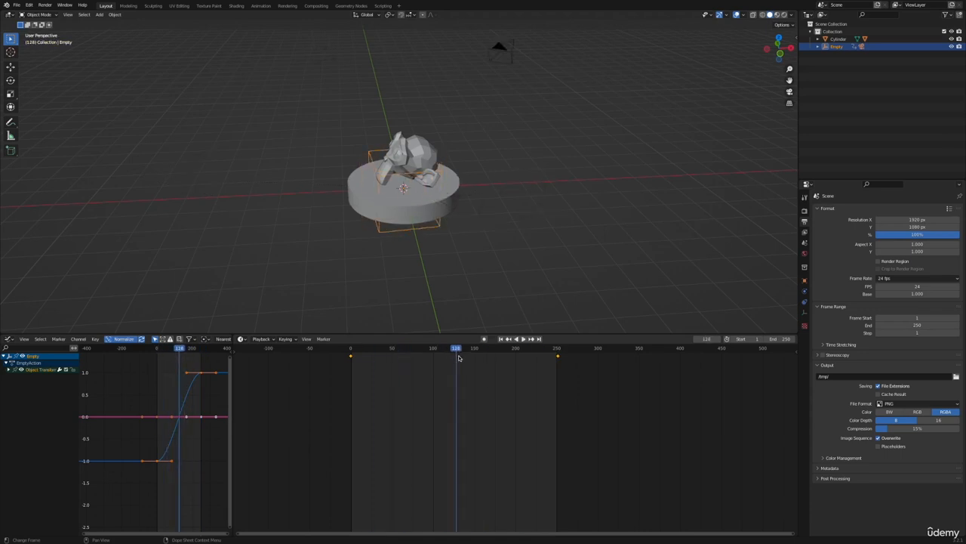
pyautogui.click(790, 92)
pyautogui.press('space')
pyautogui.click(636, 188)
pyautogui.scroll(3, 636, 187)
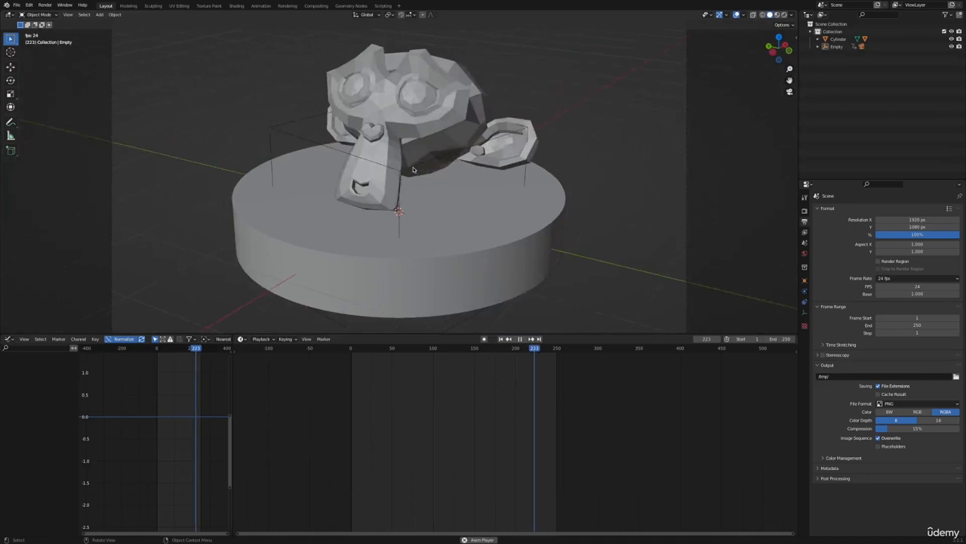
pyautogui.click(521, 180)
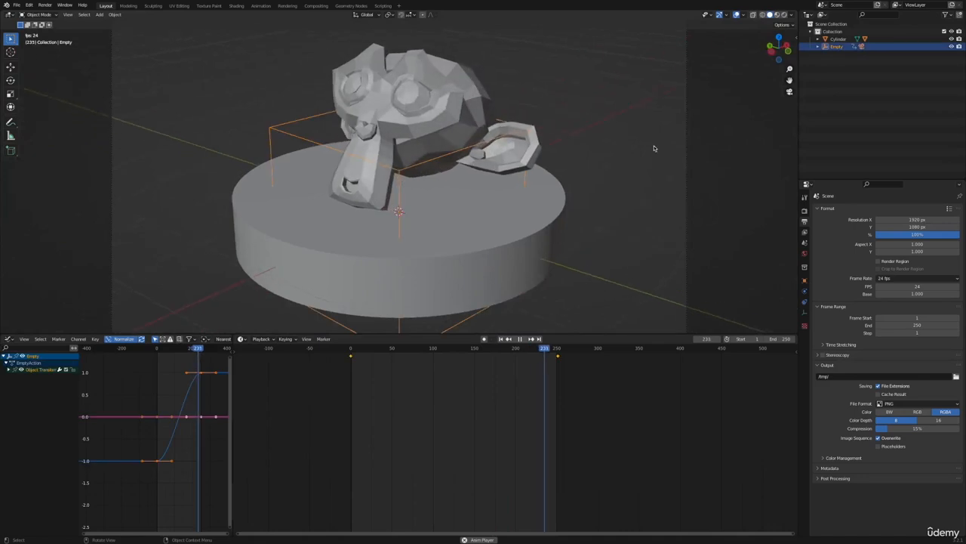
pyautogui.press('s')
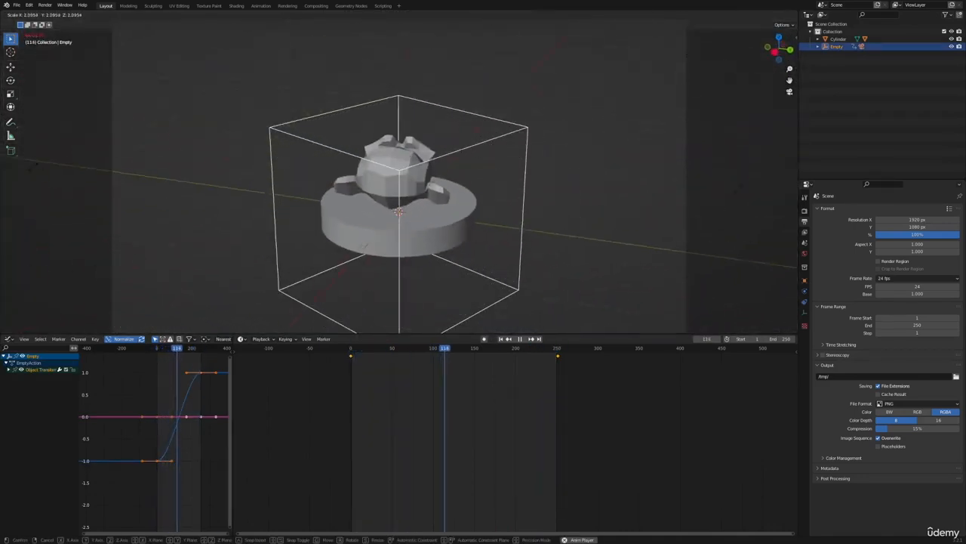
pyautogui.press('g')
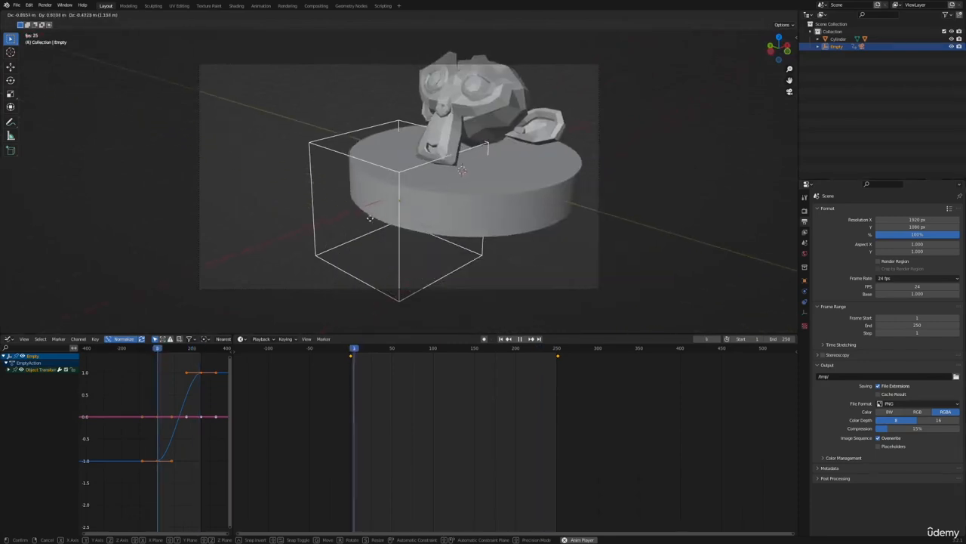
pyautogui.rightClick(597, 142)
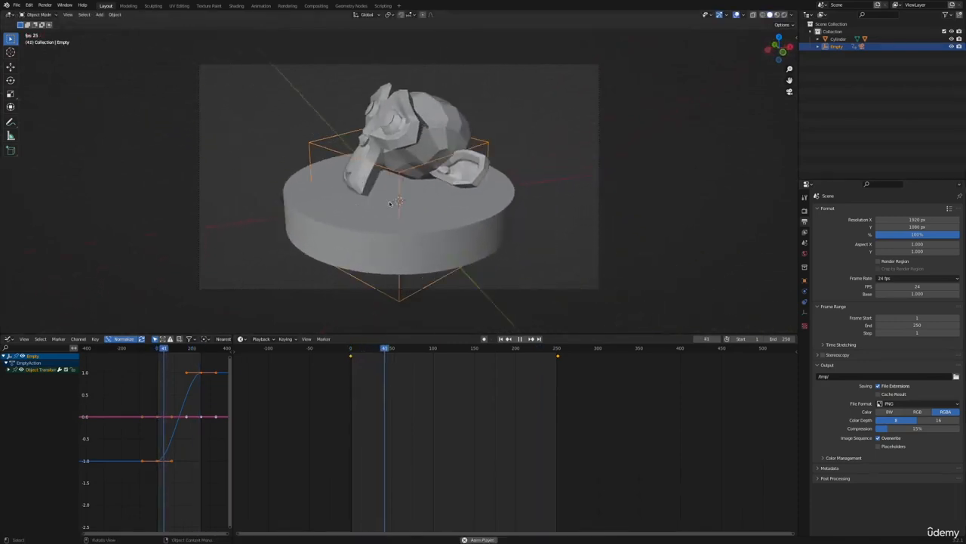
pyautogui.click(597, 142)
pyautogui.press('r')
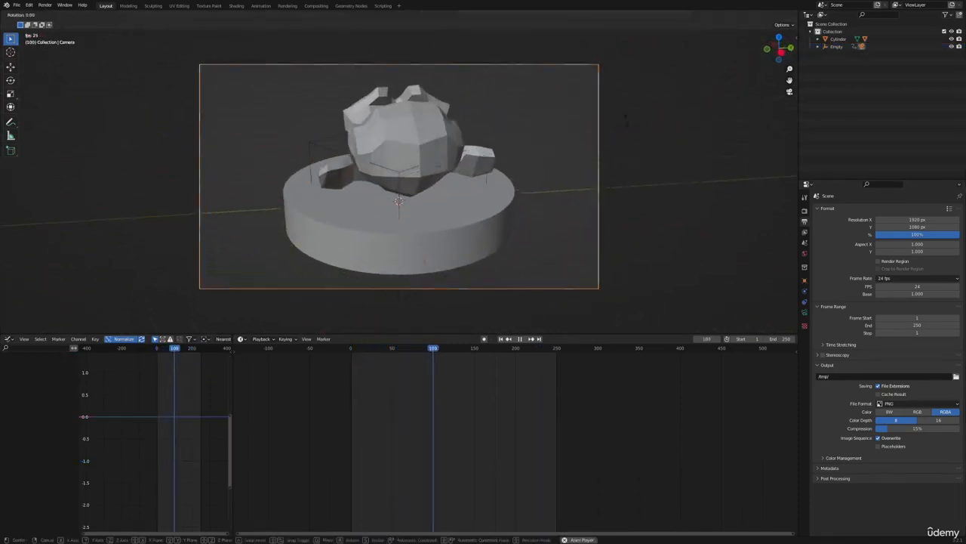
pyautogui.rightClick(641, 147)
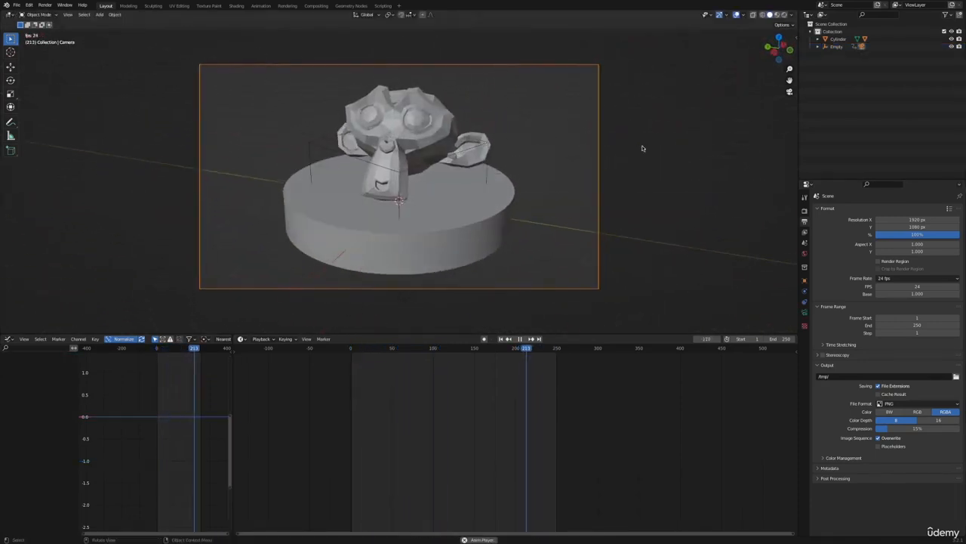
pyautogui.press('g')
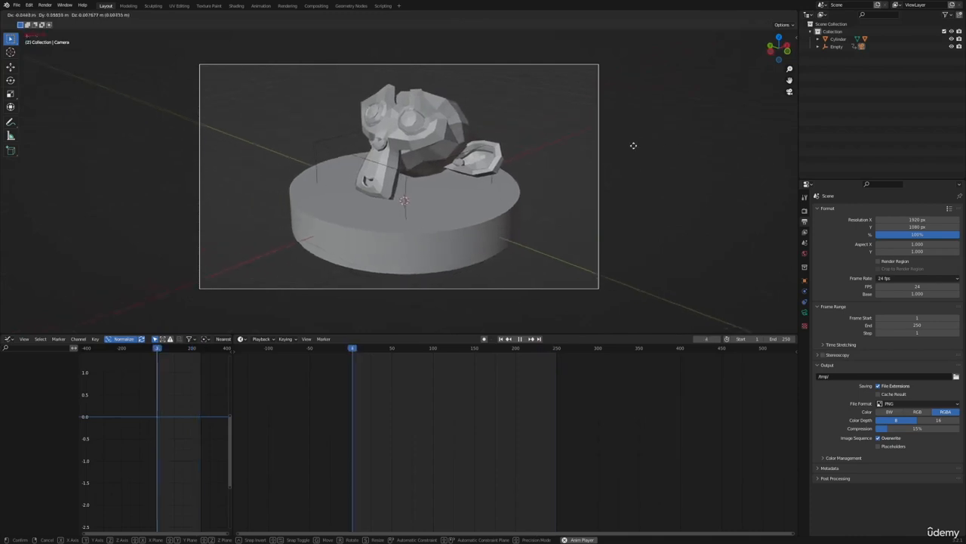
pyautogui.rightClick(607, 142)
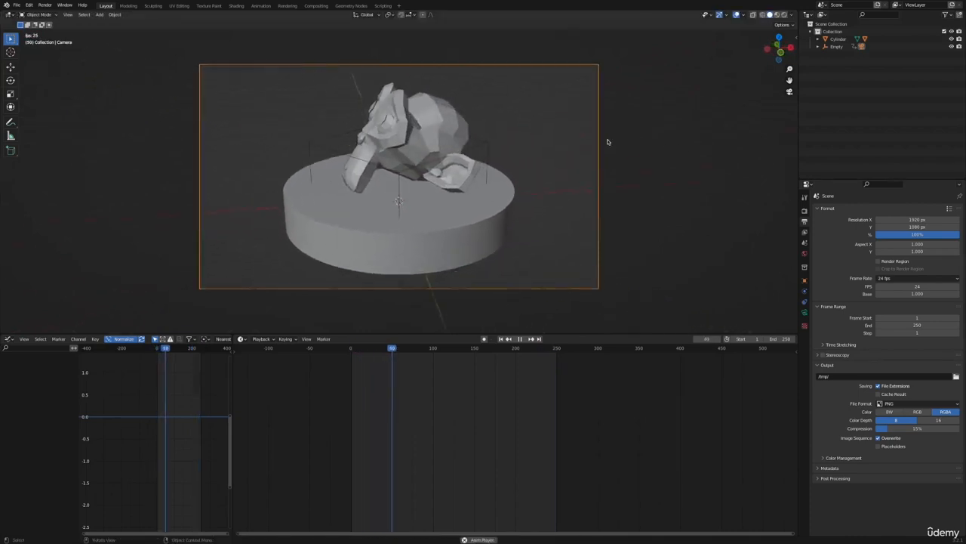
# Select the empty to show its rotation curves, and open the Default Interpolation choices in the Animation preferences.
pyautogui.click(314, 148)
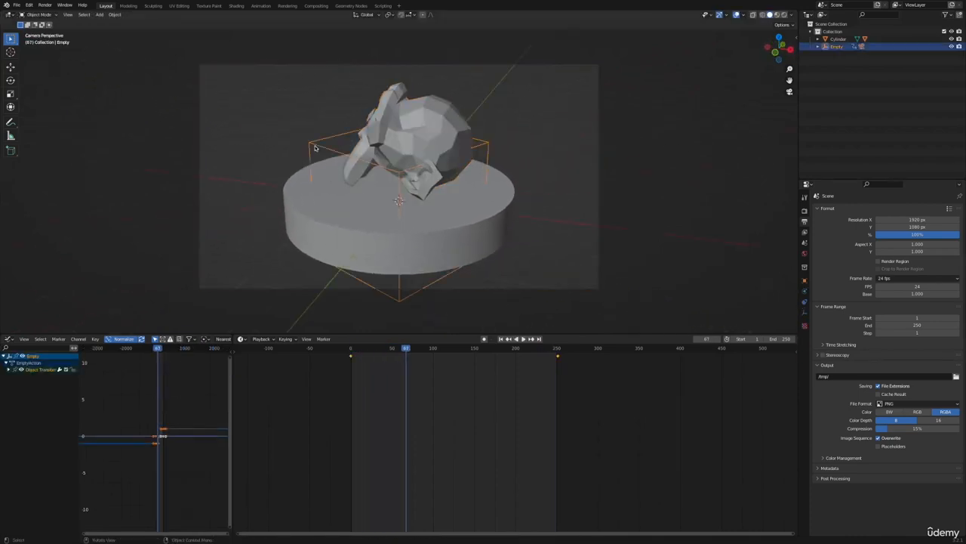
pyautogui.scroll(8, 134, 430)
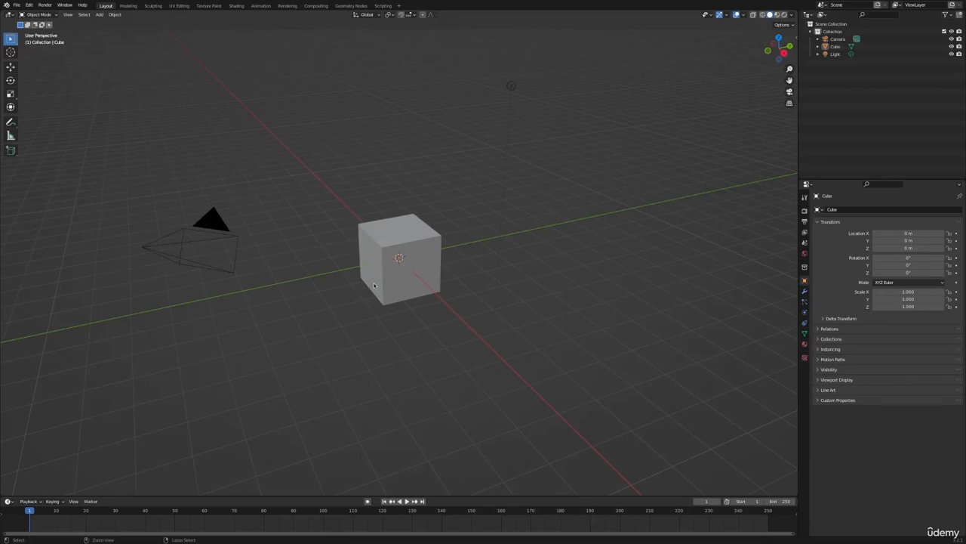
pyautogui.press('super+comma')
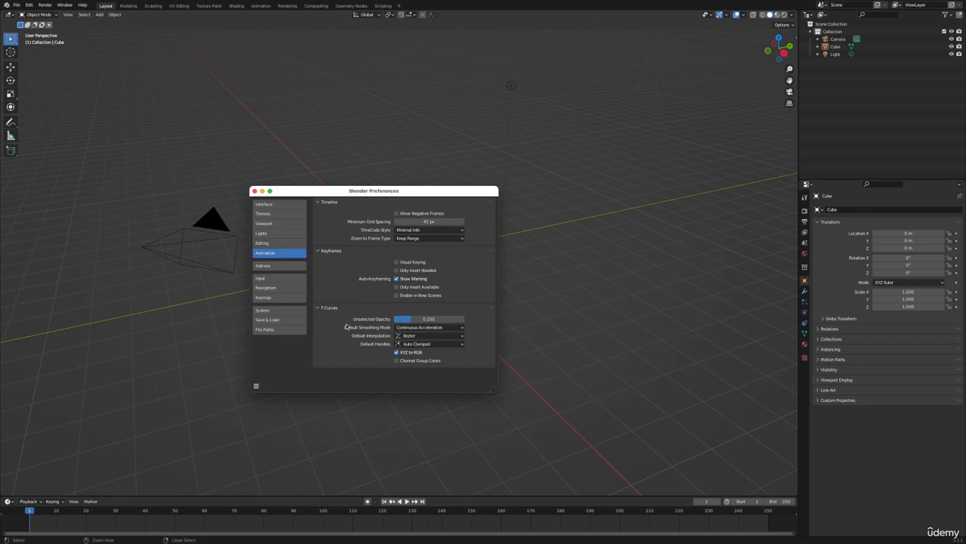
pyautogui.click(428, 336)
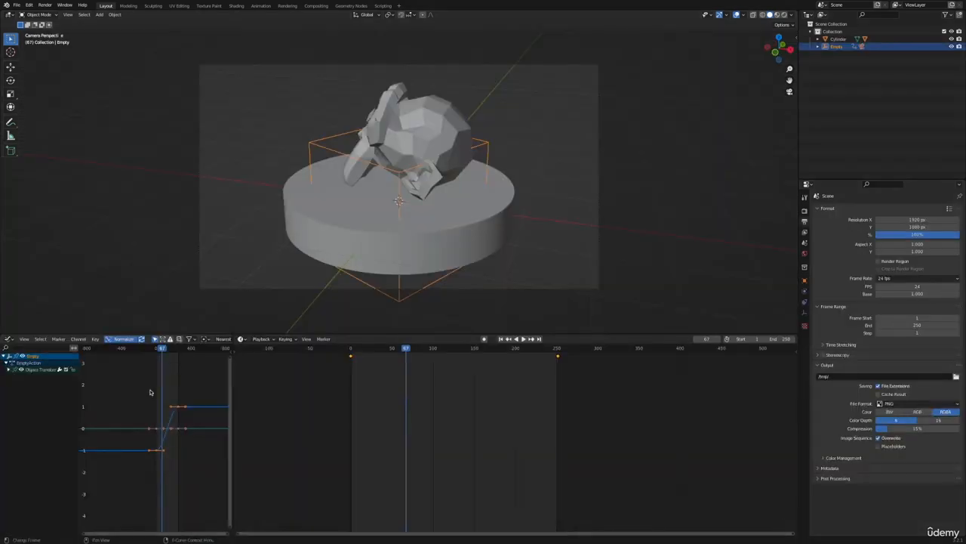
# Set the interpolation of the empty's rotation keyframes to Linear and play the animation.
pyautogui.press('t')
pyautogui.click(151, 391)
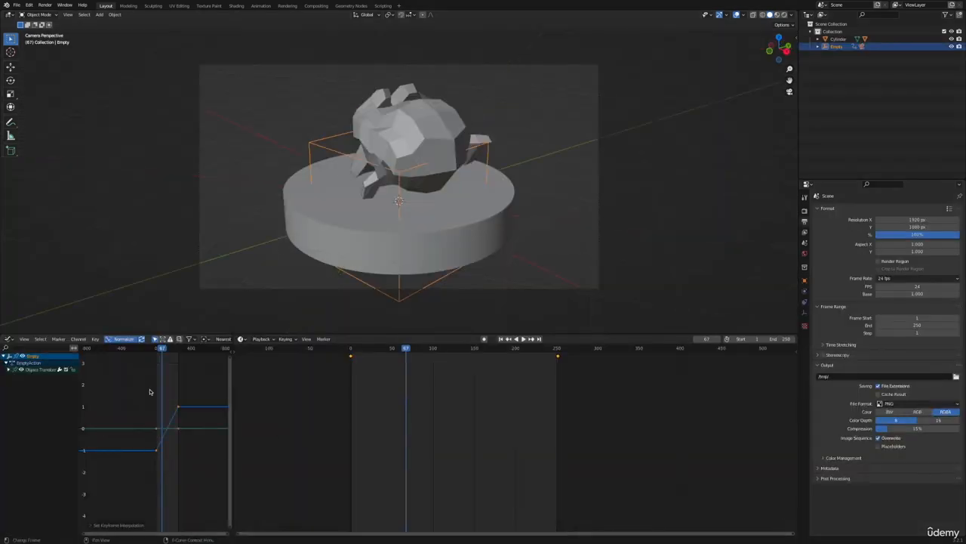
pyautogui.press('space')
pyautogui.click(615, 220)
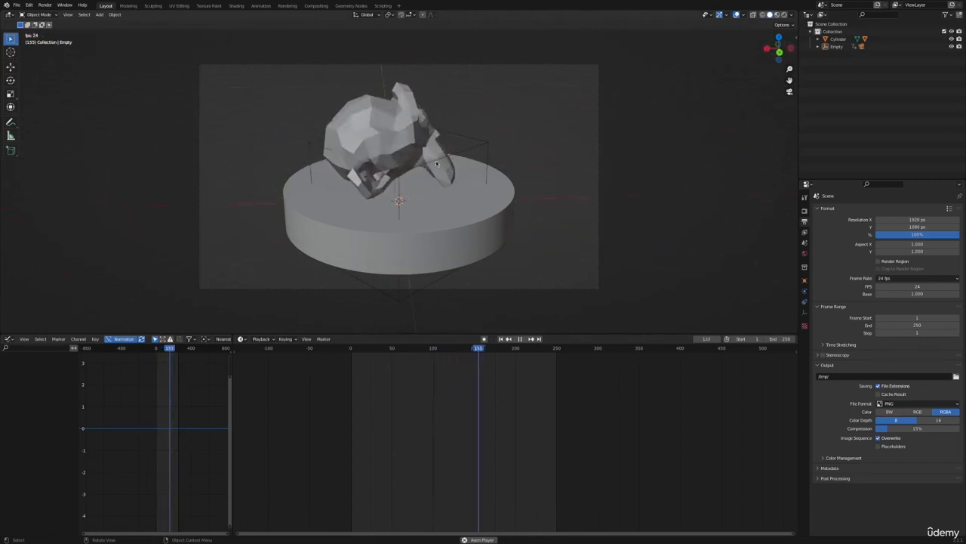
pyautogui.click(477, 150)
pyautogui.click(478, 151)
pyautogui.press('s')
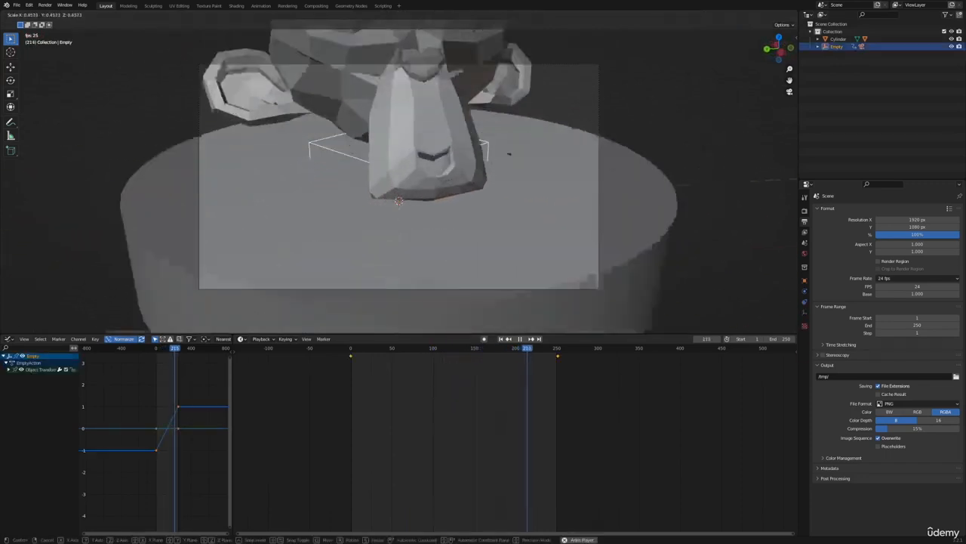
pyautogui.click(587, 177)
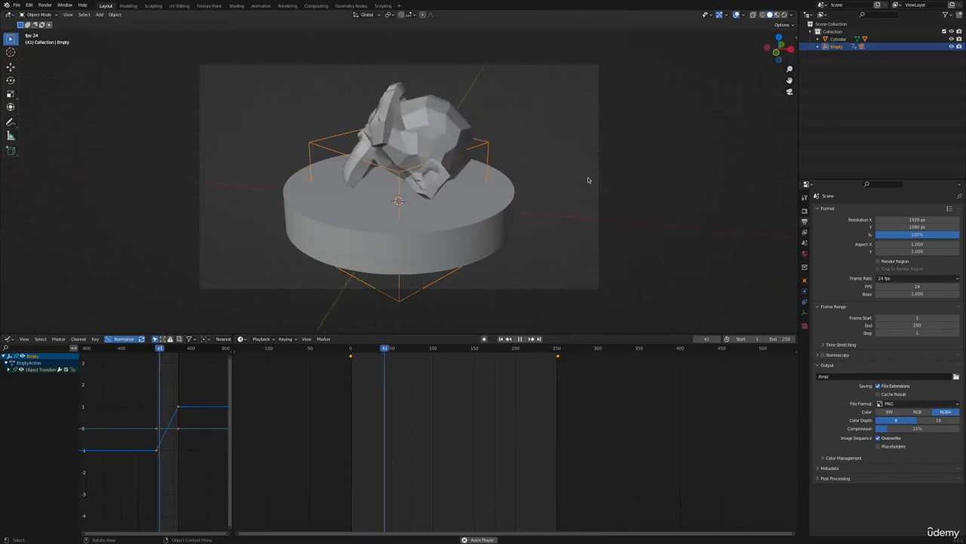
pyautogui.scroll(-4, 588, 178)
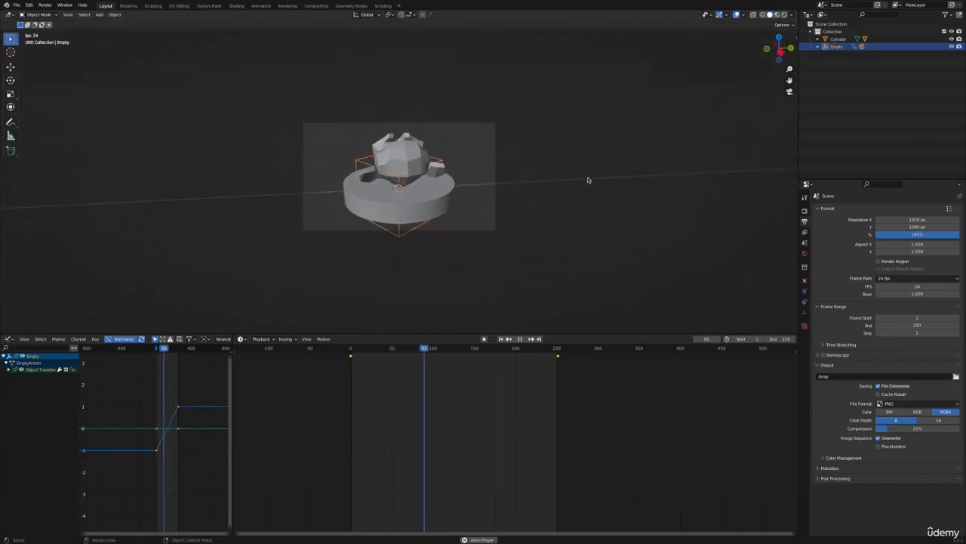
pyautogui.press('space')
# Add a mesh cylinder to the emptied scene and raise it along Z until its base rests at the origin.
pyautogui.hotkey('shift', 'a')
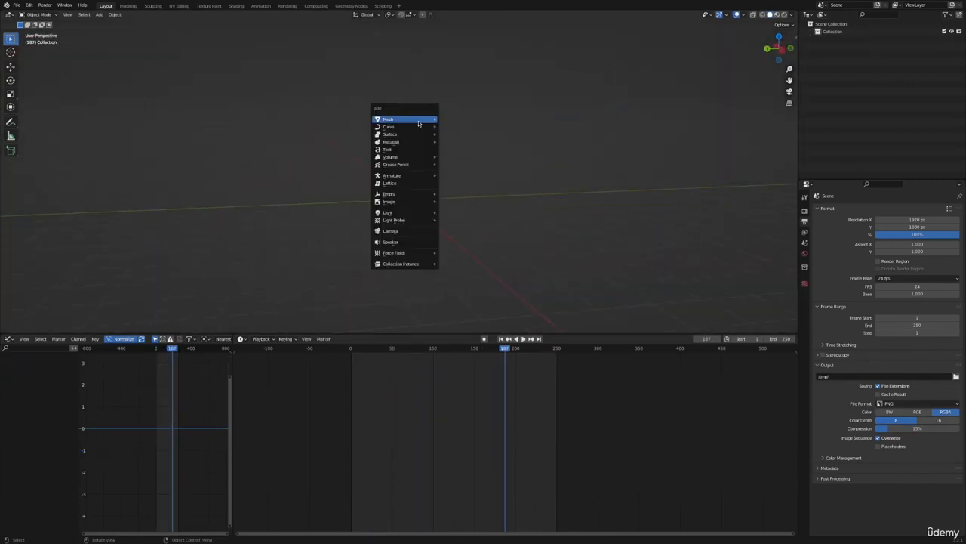
pyautogui.moveTo(423, 121)
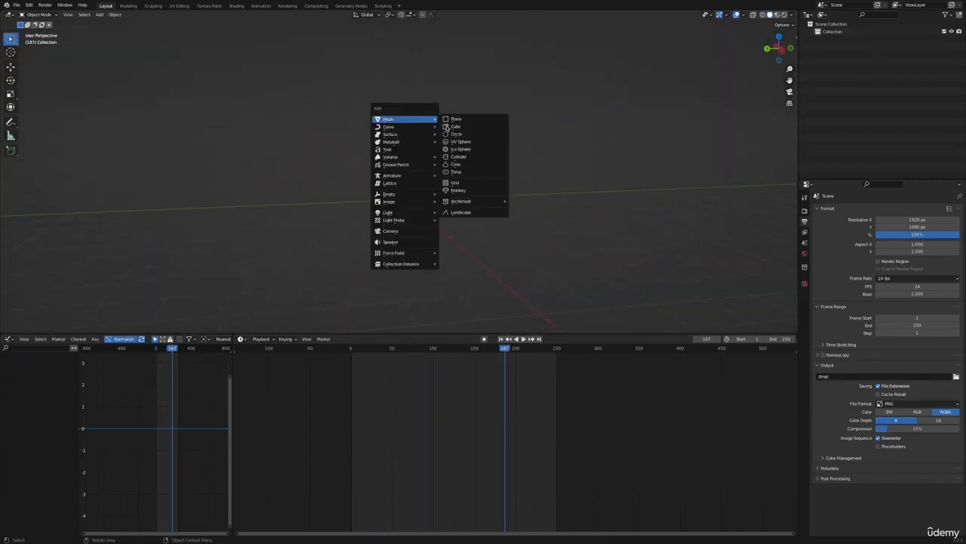
pyautogui.click(472, 157)
pyautogui.scroll(3, 470, 156)
pyautogui.press('g')
pyautogui.press('z')
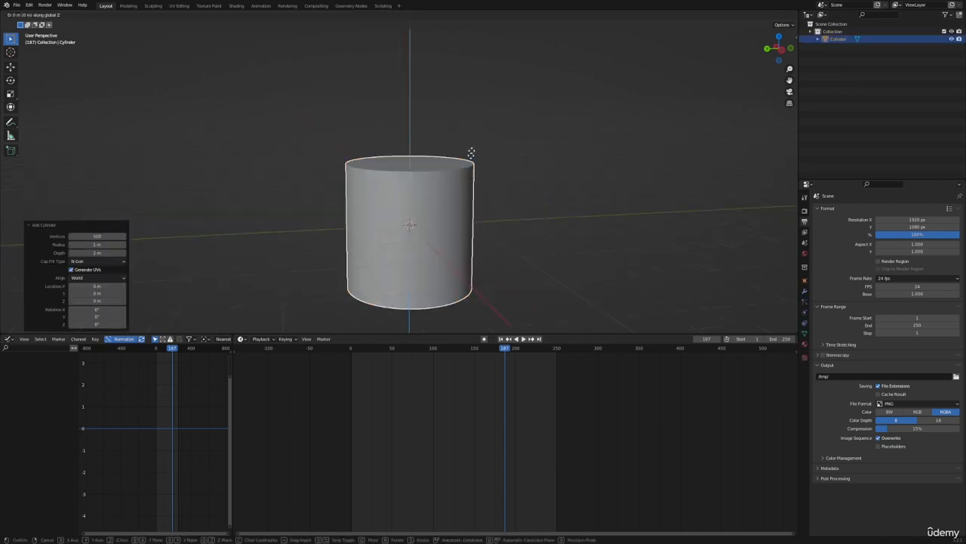
pyautogui.click(480, 88)
pyautogui.click(556, 91)
pyautogui.moveTo(556, 91); pyautogui.dragTo(550, 110, button='middle')
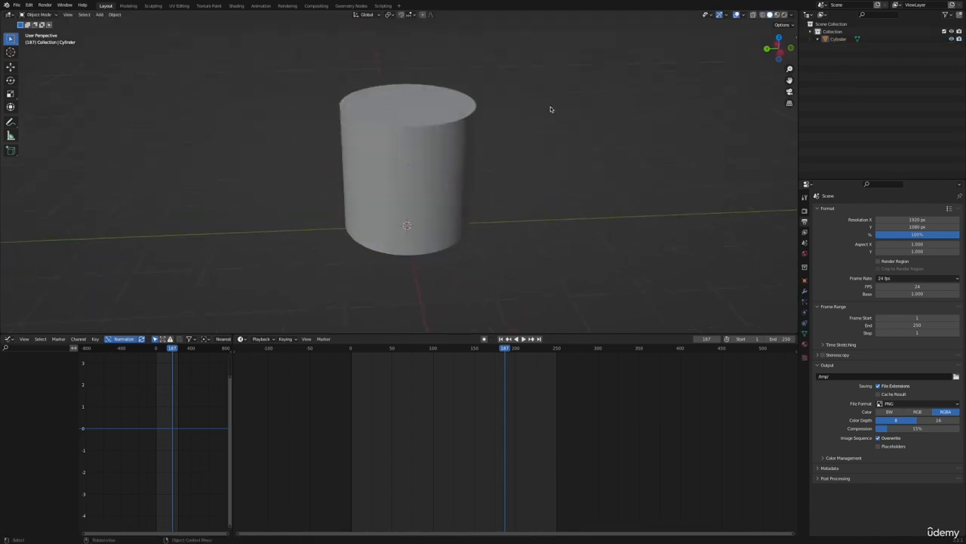
pyautogui.hotkey('shift', 'a')
pyautogui.moveTo(429, 120)
pyautogui.press('Escape')
# Duplicate the cylinder in place and raise the copy about 1 m along Z.
pyautogui.click(396, 134)
pyautogui.hotkey('shift', 'd')
pyautogui.rightClick(395, 133)
pyautogui.press('g')
pyautogui.press('z')
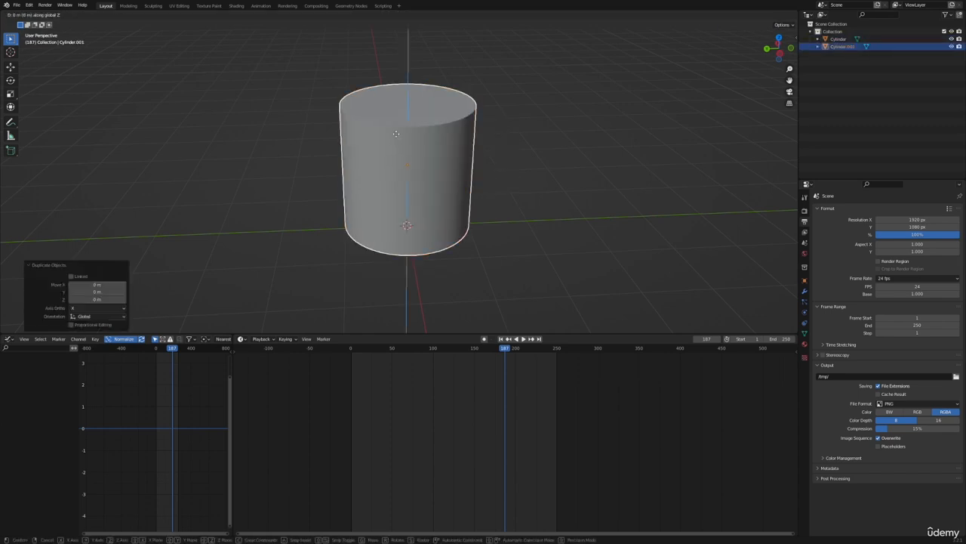
pyautogui.click(400, 83)
# Flatten the duplicate into a lid with a Z scale of about 0.056 and raise it about 0.075 m.
pyautogui.press('s')
pyautogui.press('z')
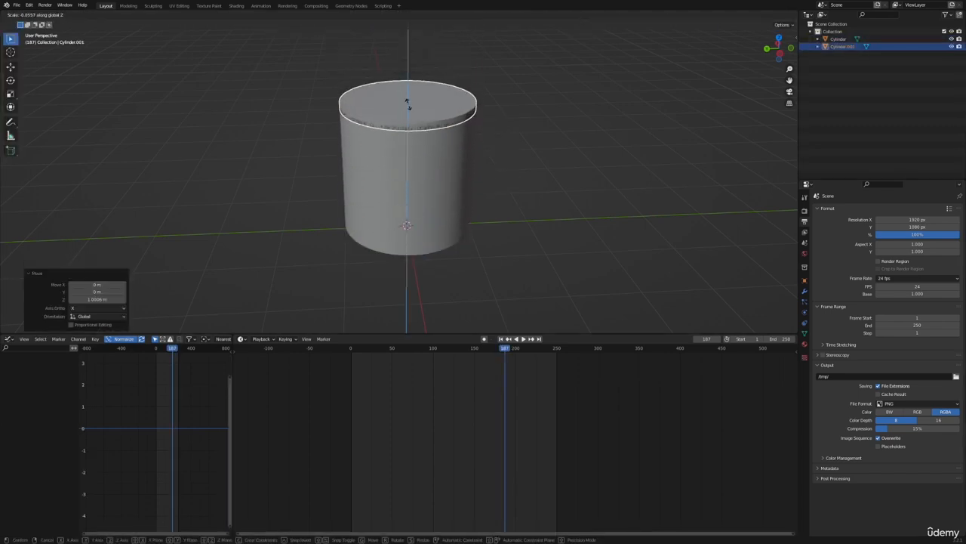
pyautogui.click(407, 101)
pyautogui.press('g')
pyautogui.press('z')
pyautogui.click(410, 99)
# Scale the lid up uniformly so it slightly overhangs the cylinder's rim, and deselect it.
pyautogui.press('s')
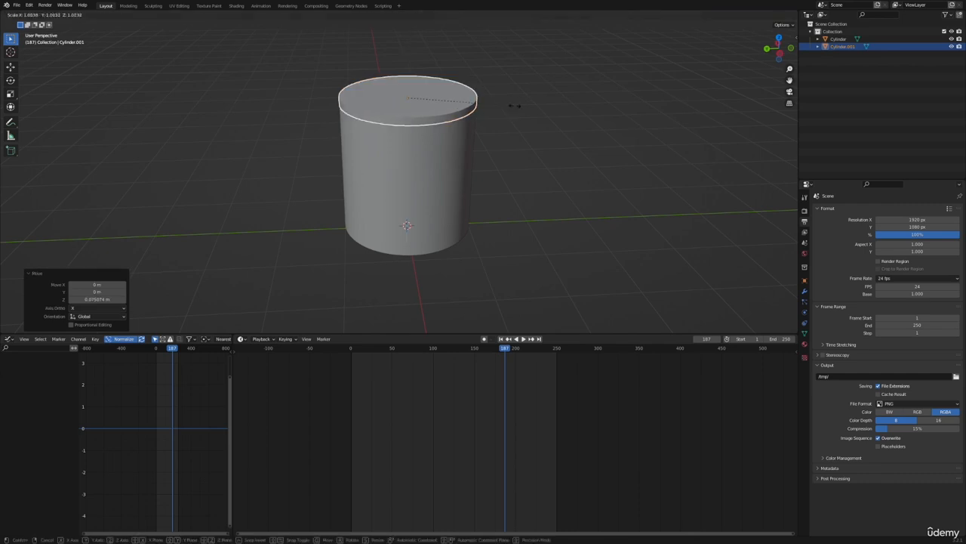
pyautogui.click(525, 106)
pyautogui.click(516, 158)
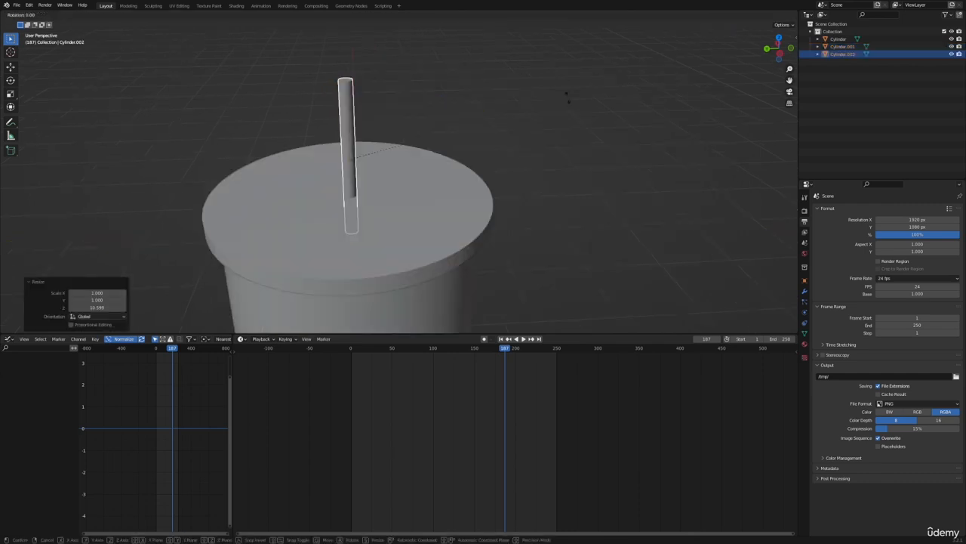
# Tilt the thin straw cylinder and move it so its lower end passes into the lid.
pyautogui.press('r')
pyautogui.click(579, 194)
pyautogui.moveTo(578, 194); pyautogui.dragTo(476, 122, button='middle')
pyautogui.press('g')
pyautogui.click(593, 97)
pyautogui.click(552, 136)
# Scale the tilted straw down slightly and reposition it on the lid.
pyautogui.scroll(4, 618, 150)
pyautogui.scroll(-2, 416, 126)
pyautogui.click(340, 134)
pyautogui.press('s')
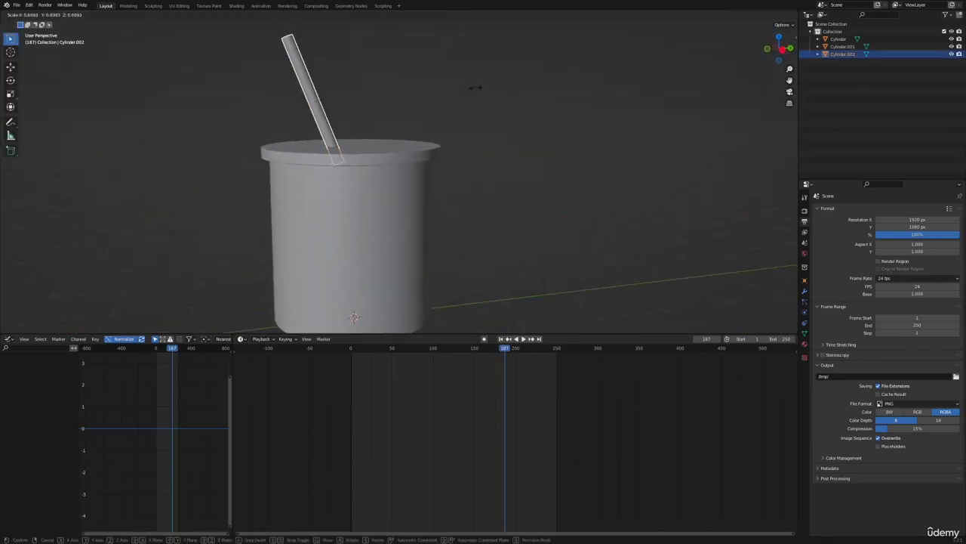
pyautogui.click(468, 91)
pyautogui.press('g')
pyautogui.click(493, 86)
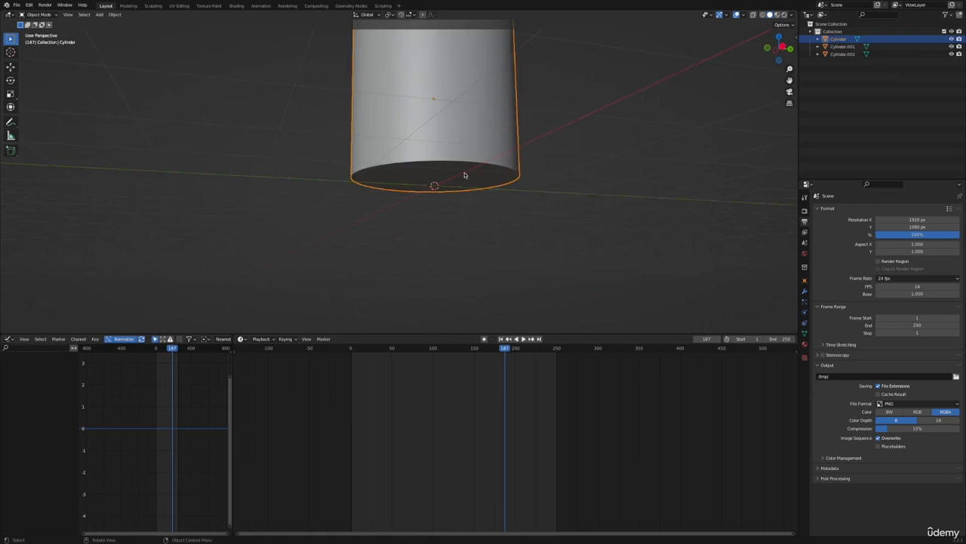
# Scale down the bottom face of the cup cylinder in Edit Mode to taper the cup towards its base.
pyautogui.scroll(-2, 555, 144)
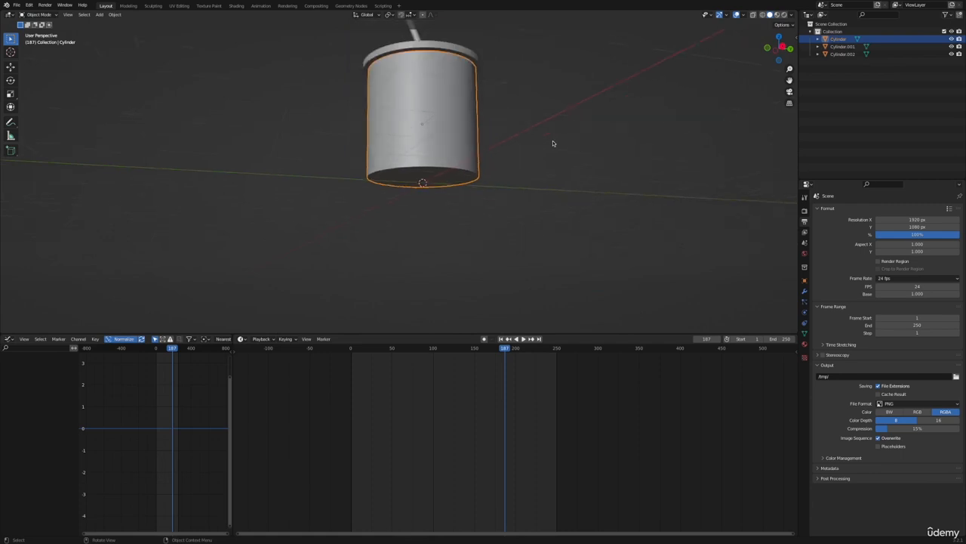
pyautogui.moveTo(554, 144); pyautogui.dragTo(552, 163, button='middle')
pyautogui.moveTo(456, 170); pyautogui.dragTo(442, 195, button='middle')
pyautogui.press('Tab')
pyautogui.hotkey('alt', 'a')
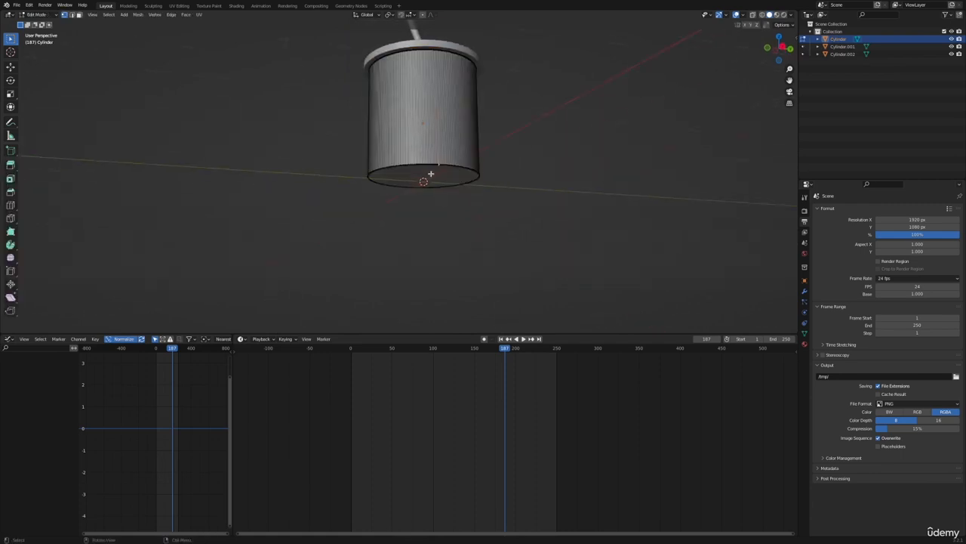
pyautogui.click(430, 174)
pyautogui.press('s')
pyautogui.click(539, 156)
pyautogui.press('Tab')
pyautogui.moveTo(539, 156); pyautogui.dragTo(399, 197, button='middle')
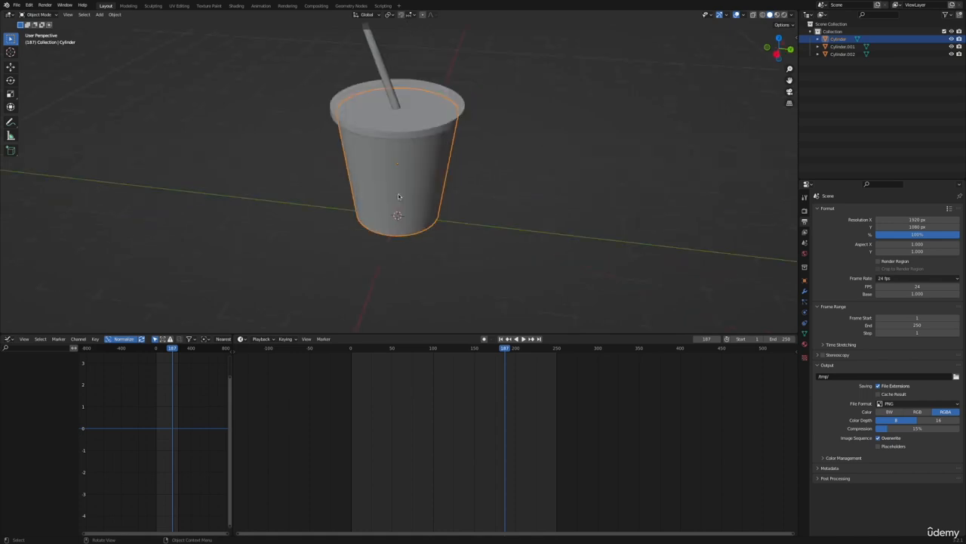
pyautogui.click(554, 213)
pyautogui.click(427, 202)
pyautogui.scroll(4, 498, 184)
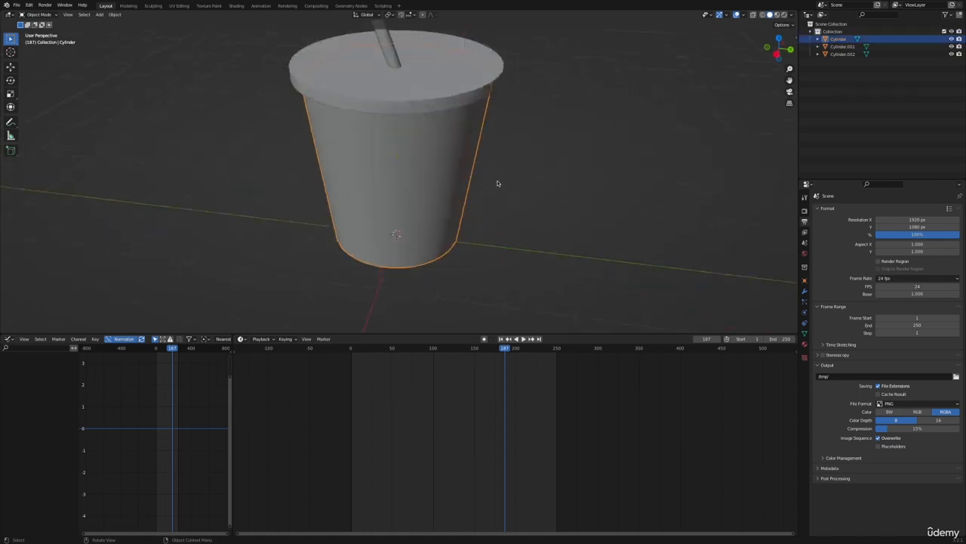
pyautogui.scroll(-2, 499, 183)
pyautogui.moveTo(498, 184); pyautogui.dragTo(521, 180, button='middle')
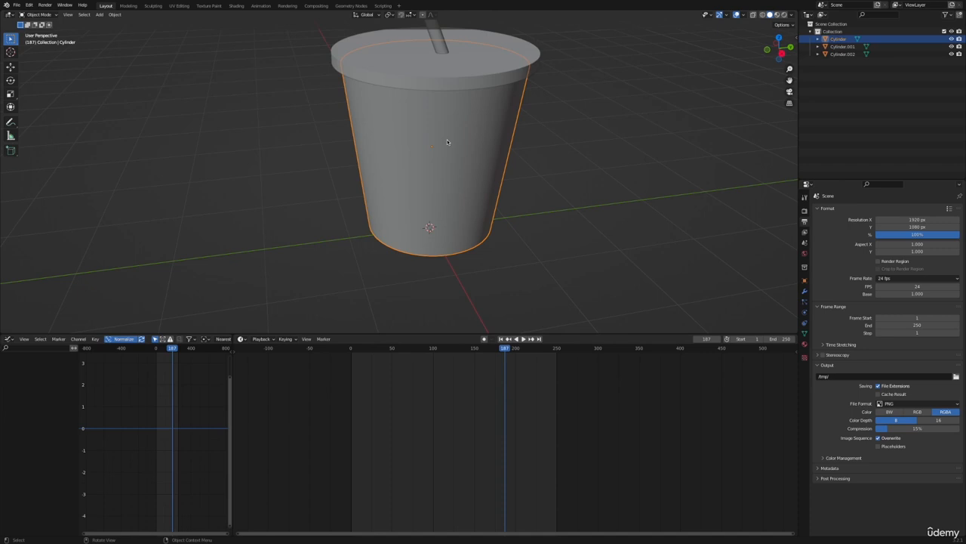
pyautogui.scroll(-3, 447, 142)
pyautogui.click(542, 135)
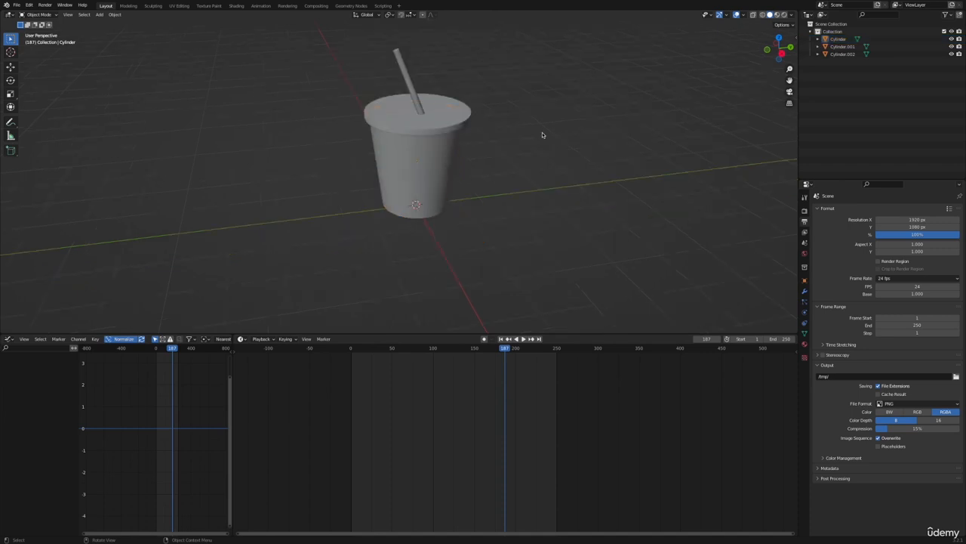